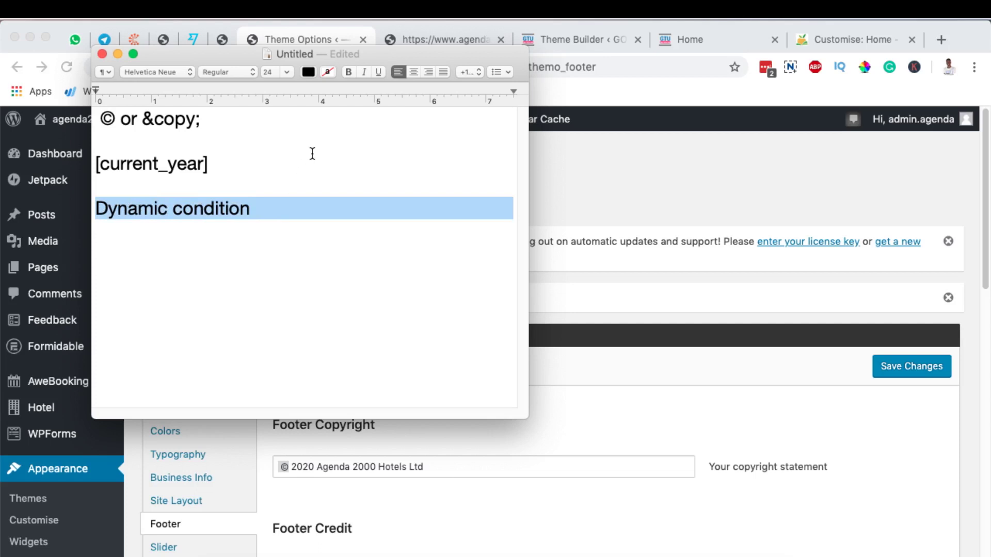
Compare the [current_year] shortcode in the notes with the fixed year in the Footer Copyright field and in the hotel site's live footer.
drag(231, 166, 97, 164)
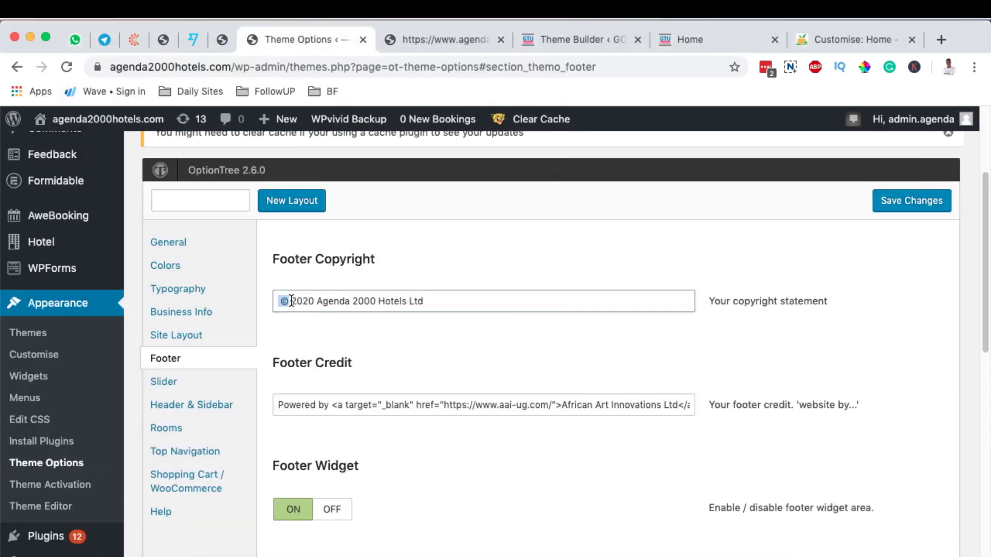
click(293, 301)
drag(317, 303, 292, 302)
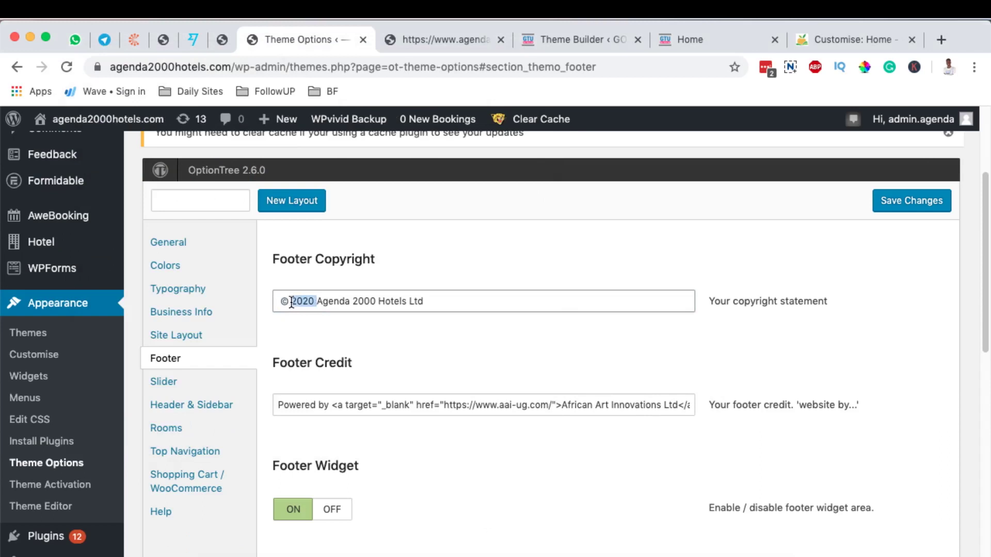
click(671, 552)
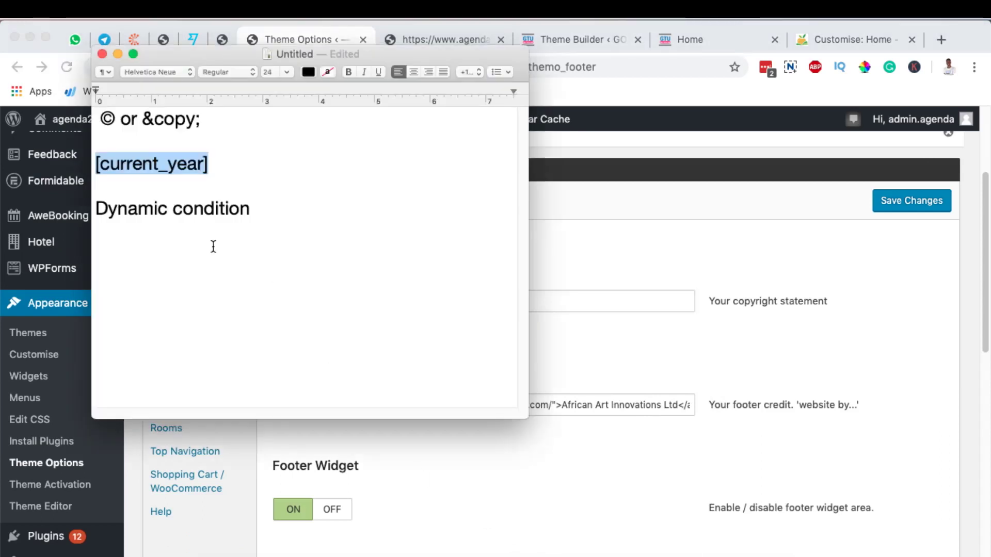
click(158, 162)
drag(212, 163, 95, 163)
click(628, 230)
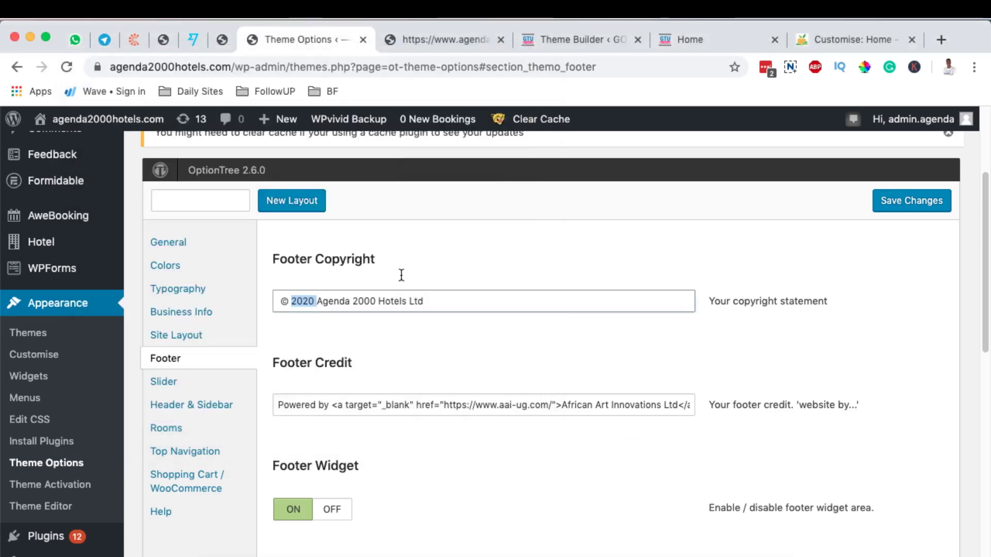
click(299, 301)
drag(316, 303, 289, 304)
scroll(421, 310, up, 1)
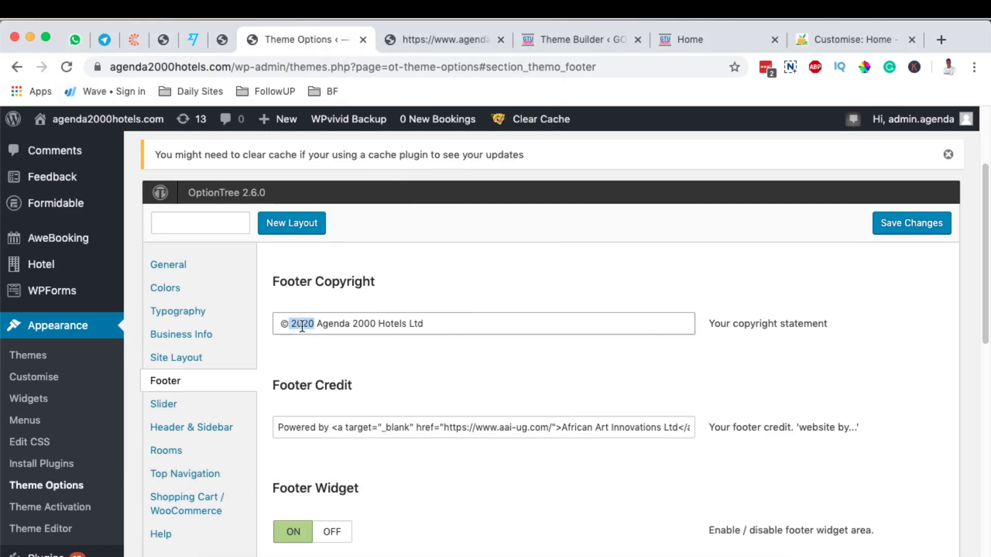
key(ctrl+Tab)
mouse_move(337, 551)
mouse_down()
mouse_move(326, 552)
mouse_move(345, 551)
mouse_move(331, 552)
mouse_up()
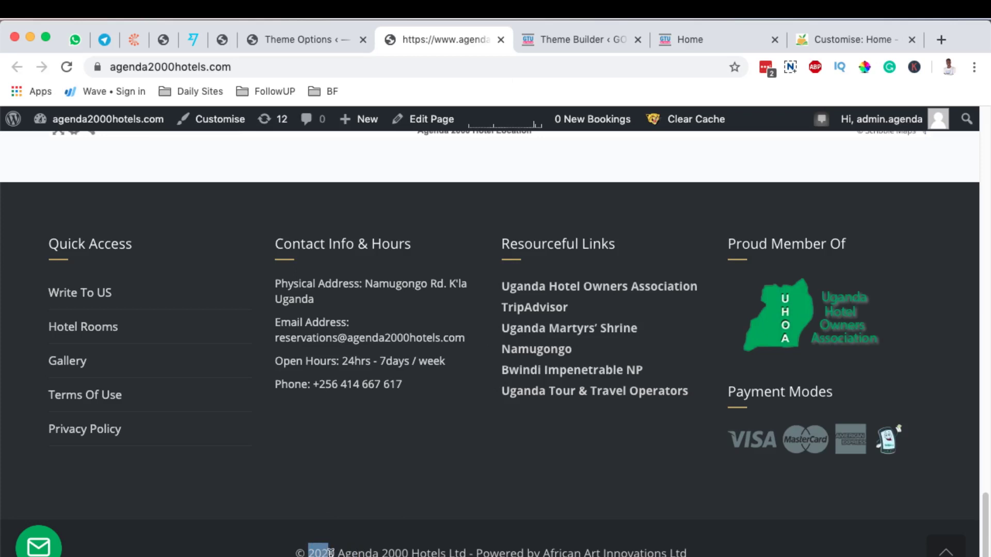
click(282, 51)
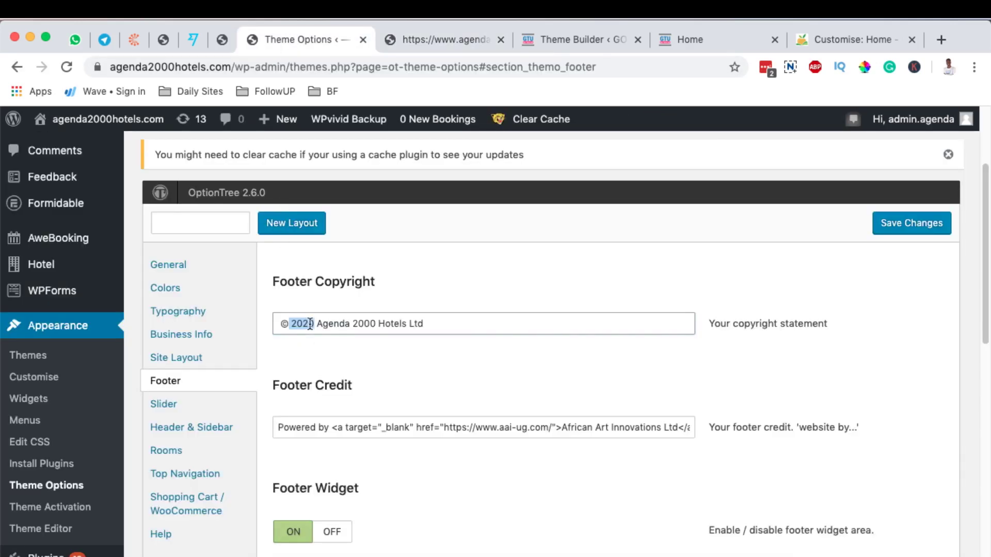
Replace 2020 in the Footer Copyright field with [current_year] copied from the notes, and save the theme options.
key(super+Tab)
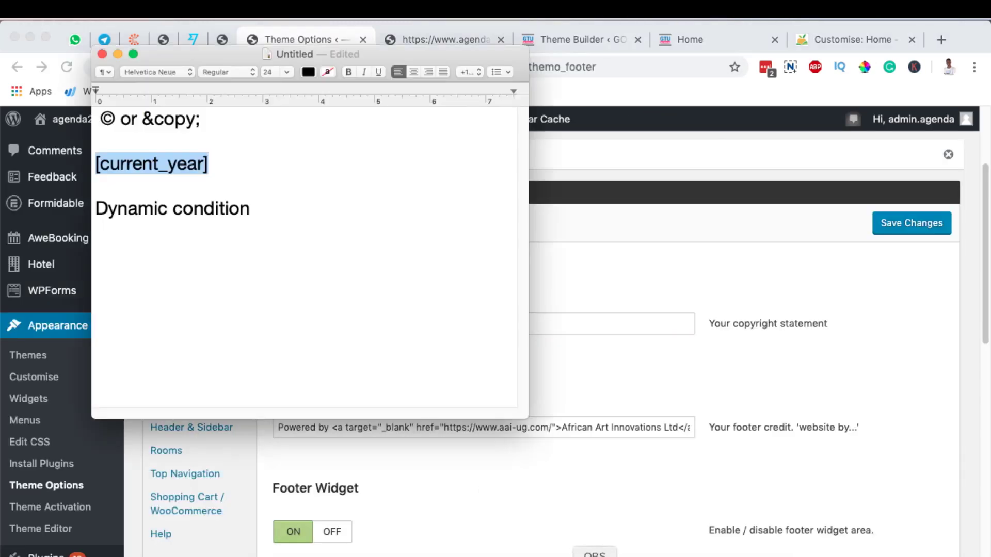
triple_click(115, 165)
key(super+c)
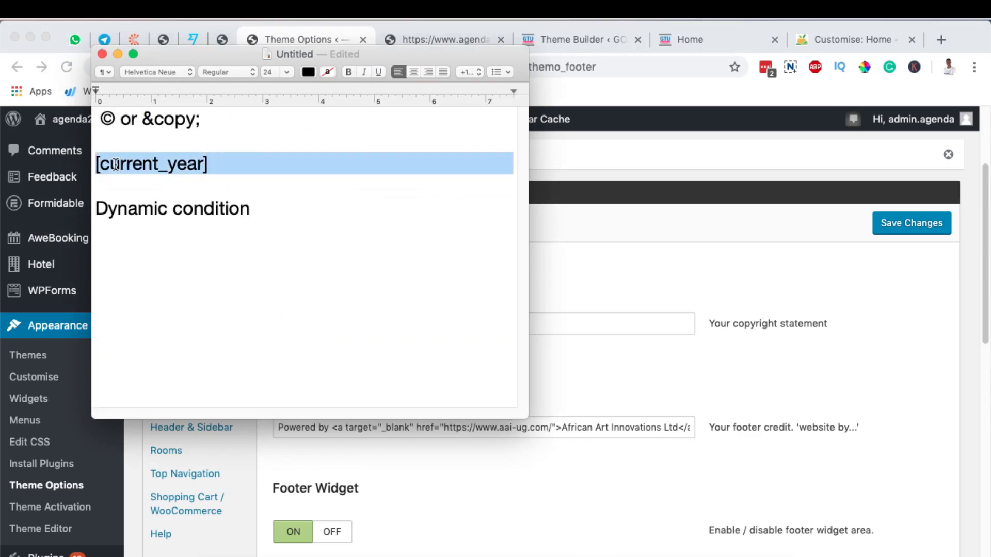
double_click(301, 324)
key(super+v)
click(887, 229)
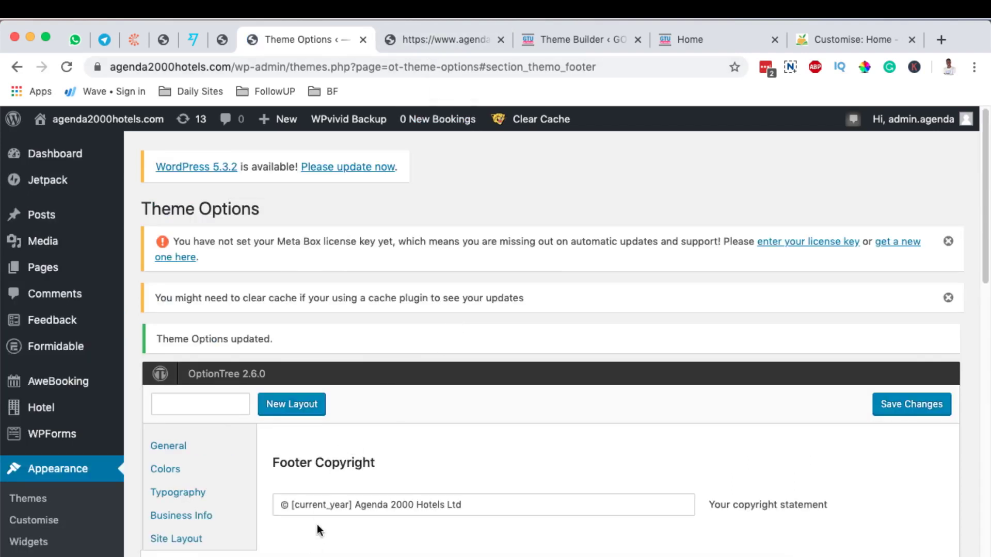
Reload the hotel site's live page and check how the footer copyright line displays the year.
scroll(317, 524, down, 5)
click(407, 40)
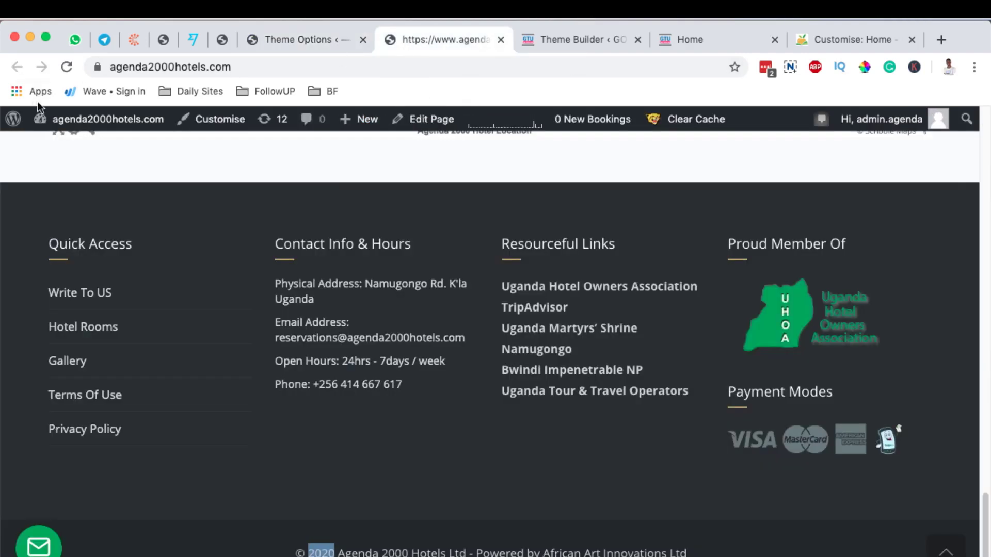
click(67, 66)
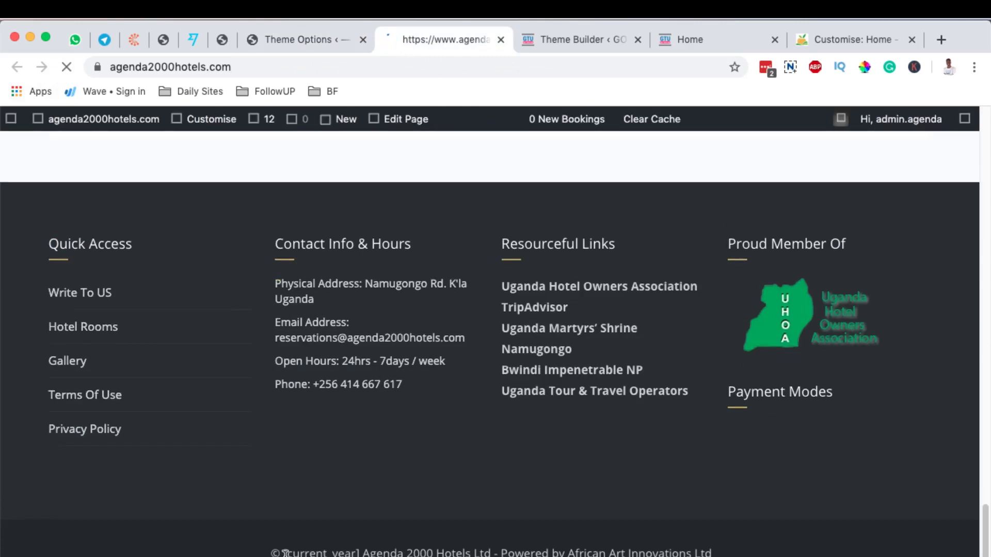
double_click(346, 553)
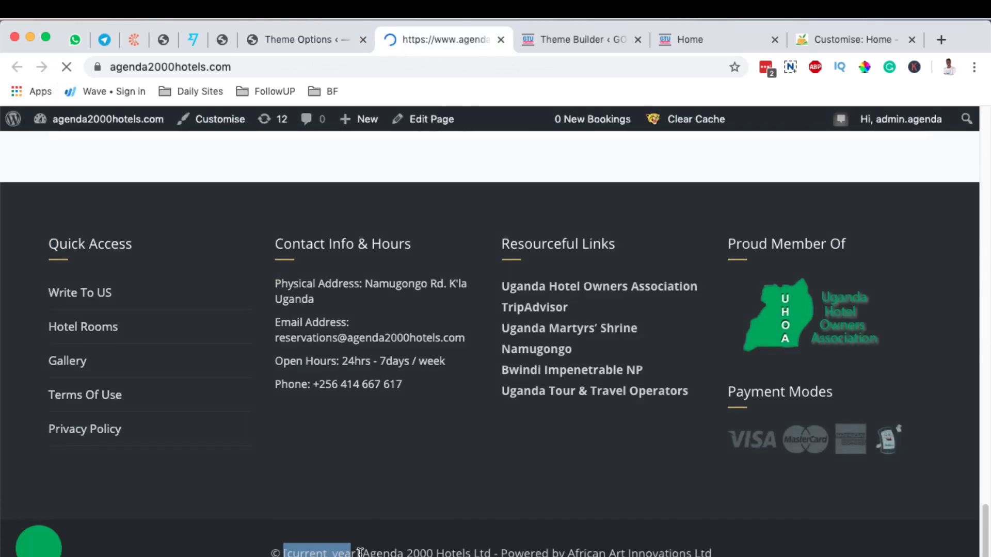
drag(360, 552, 291, 553)
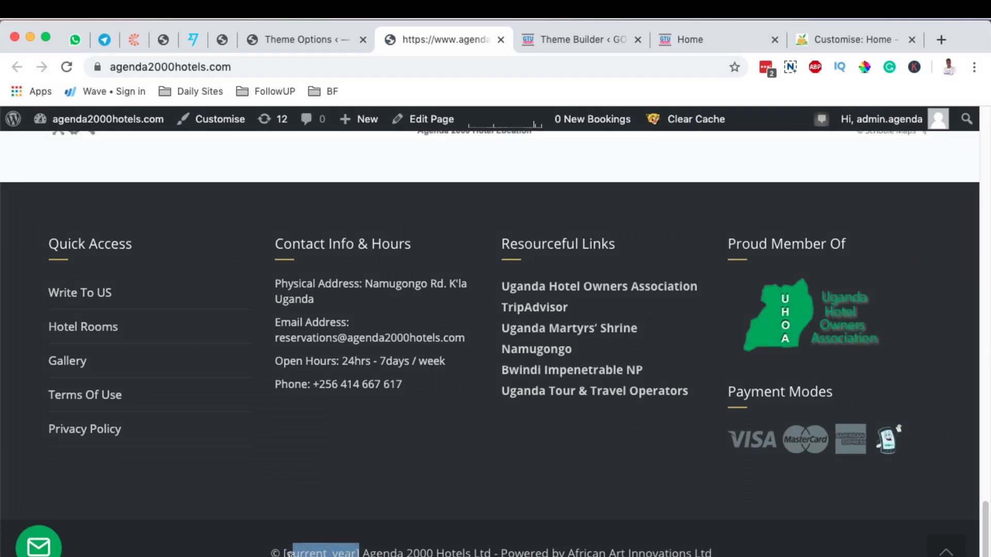
Set the year in the hotel's Footer Copyright field back to 2020 and save the theme options.
click(265, 32)
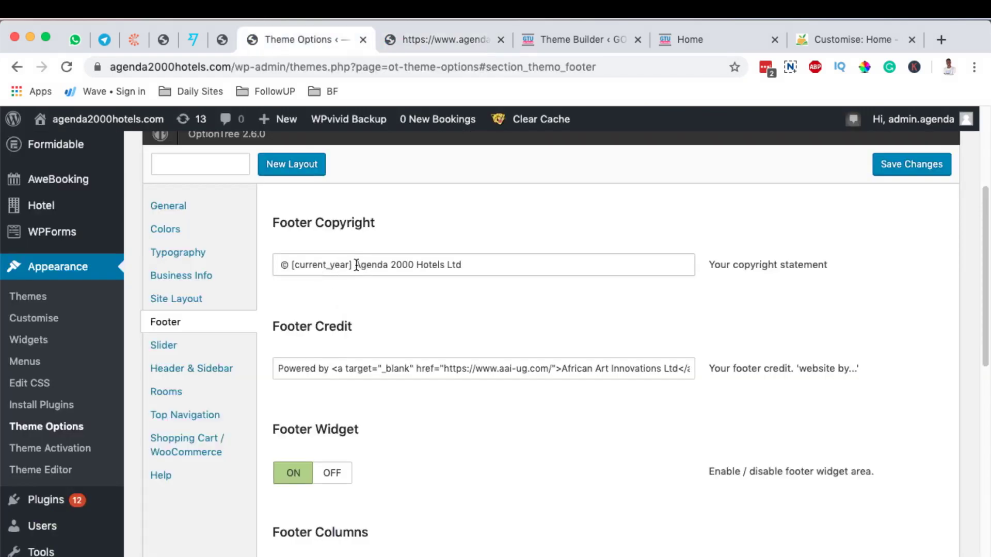
drag(353, 266, 290, 264)
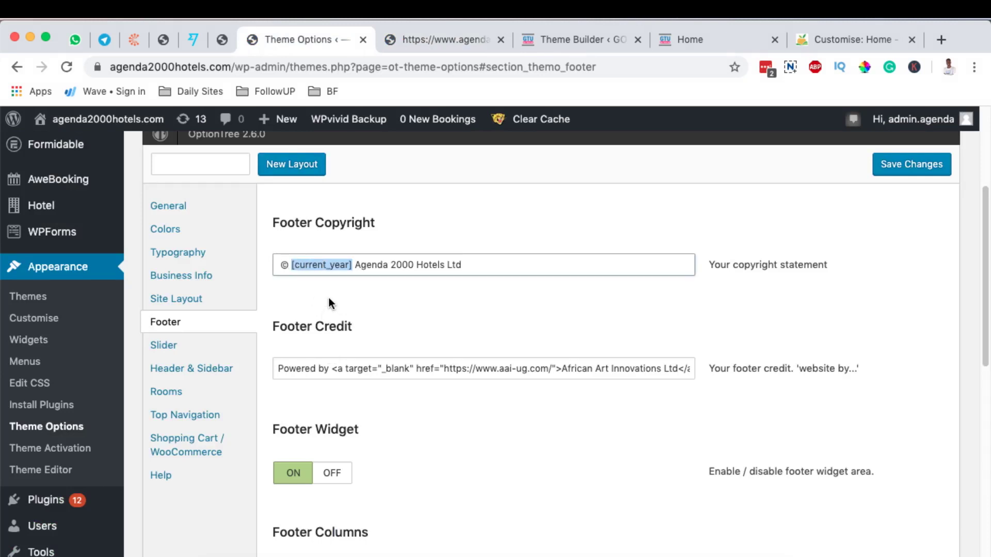
text(2020)
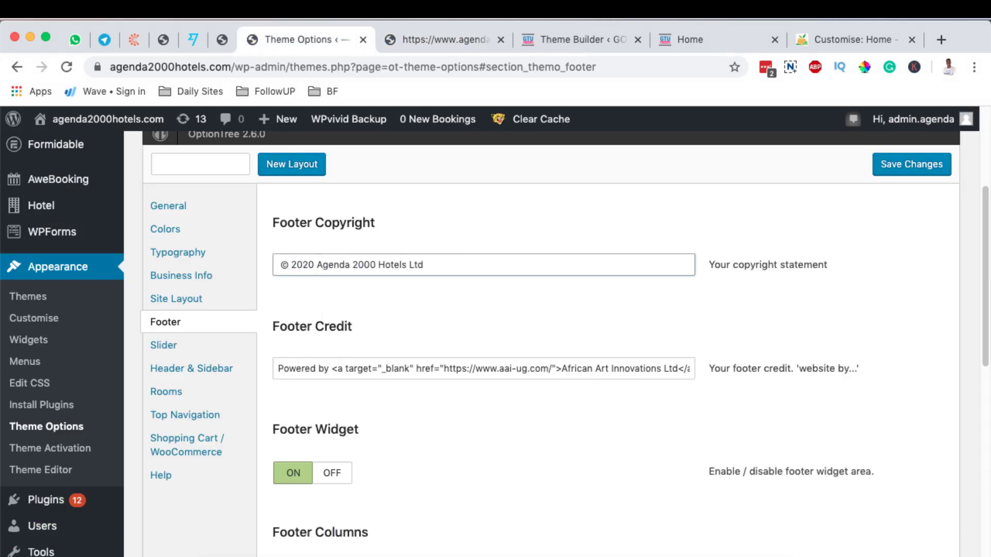
key(Return)
scroll(458, 380, down, 7)
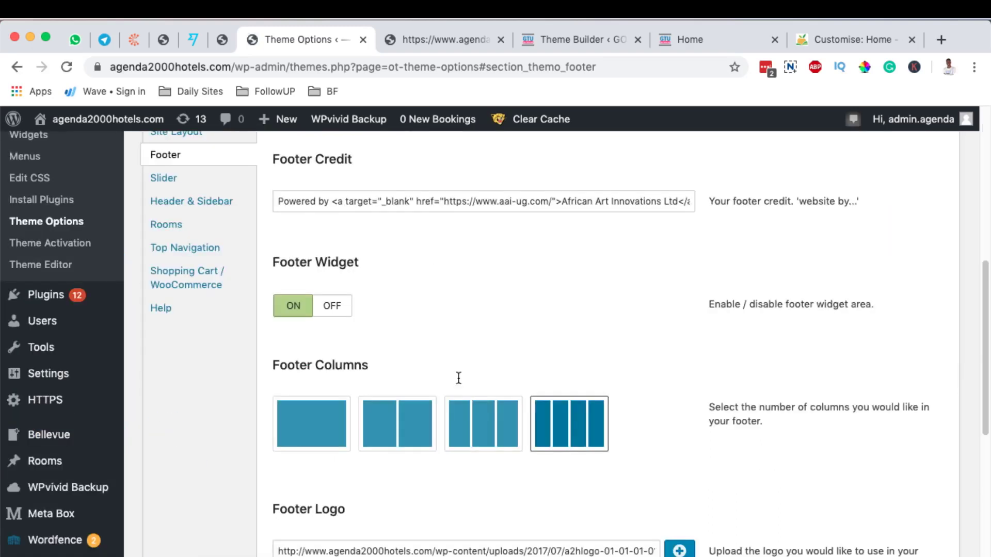
scroll(483, 306, up, 1)
scroll(488, 333, up, 4)
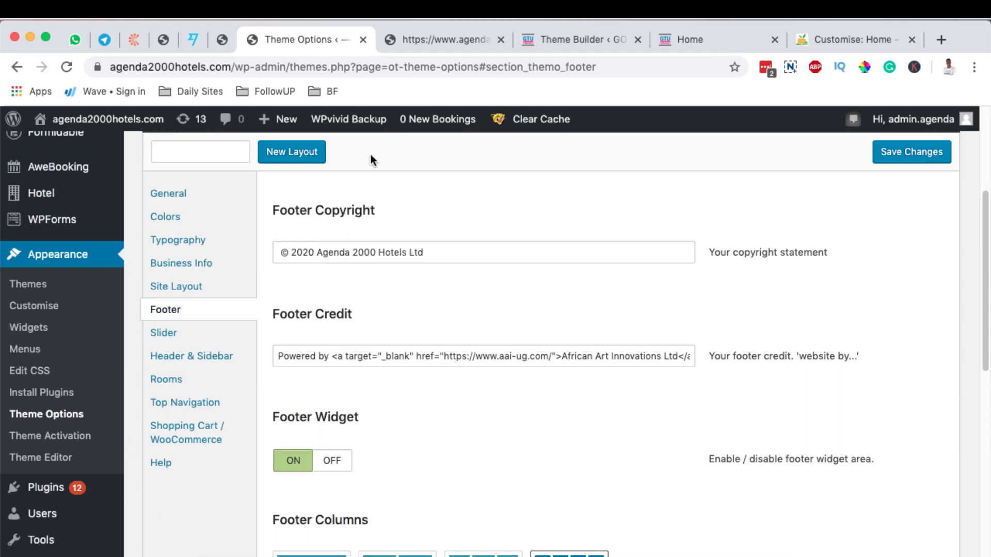
Switch to the school site's Customise page and move its browser tab directly after the hotel site's tabs.
click(573, 39)
click(835, 40)
drag(837, 38, 583, 42)
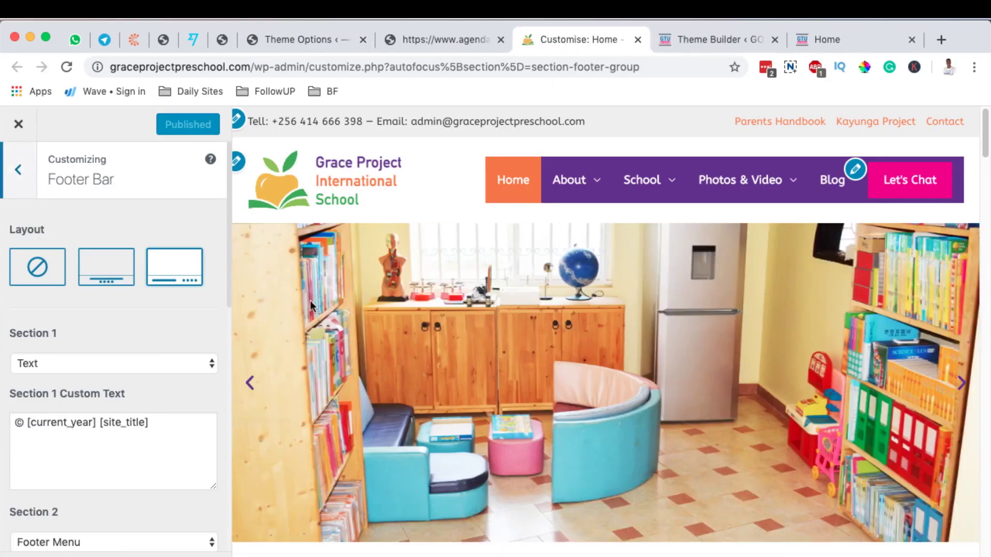
Reopen the Footer Bar settings and compare [current_year] in Section 1 Custom Text with the year in the school's live footer.
scroll(261, 321, down, 1)
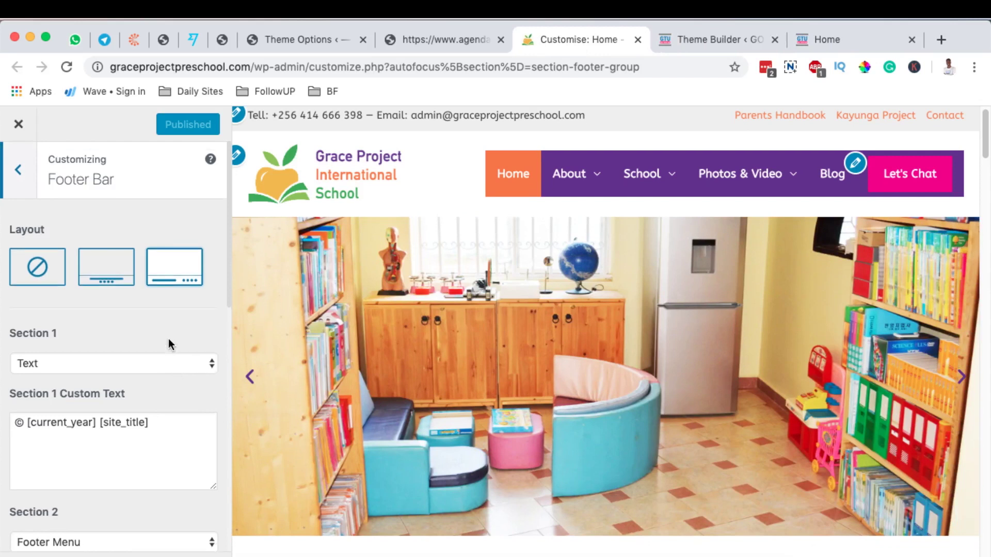
click(19, 170)
click(19, 171)
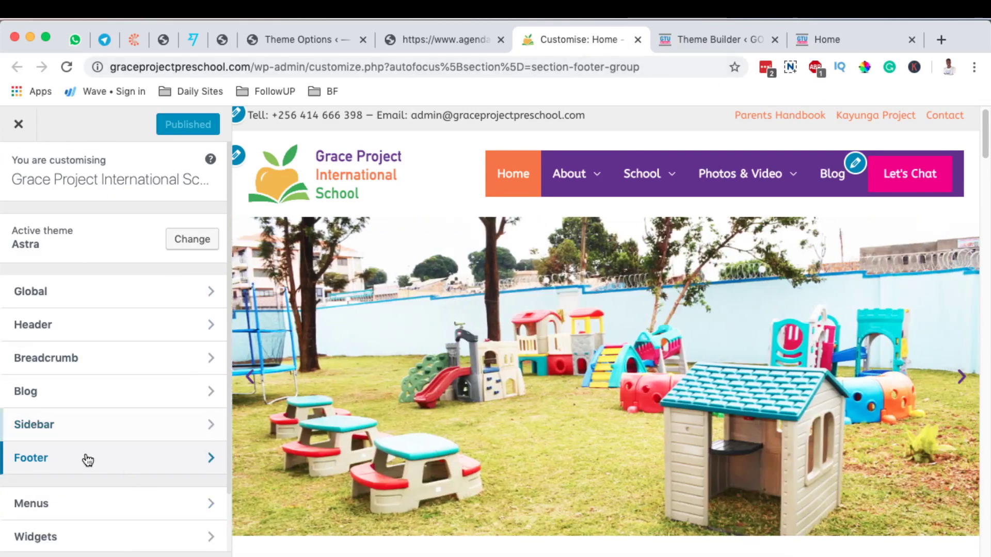
click(108, 458)
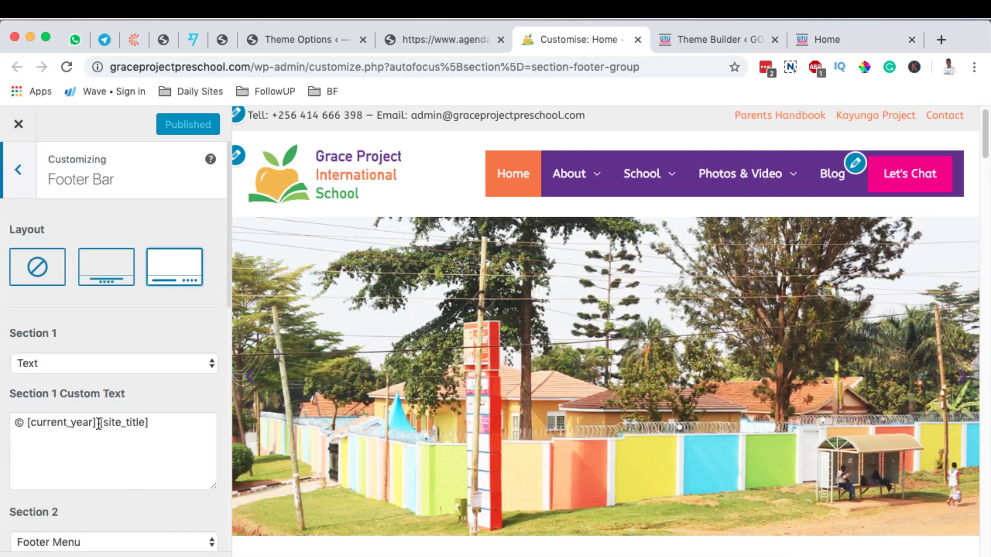
drag(99, 424, 19, 425)
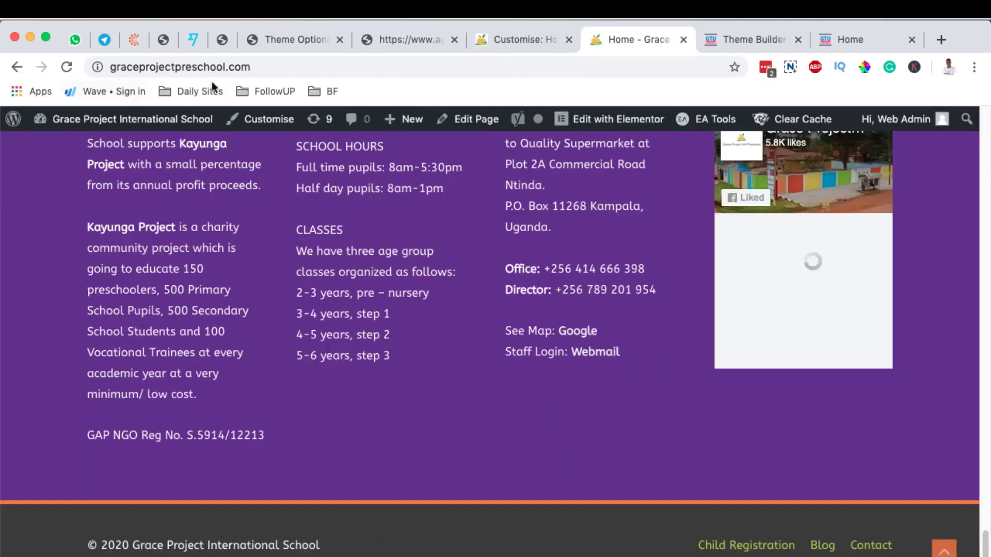
mouse_move(101, 544)
mouse_down()
mouse_move(131, 543)
mouse_move(111, 546)
mouse_up()
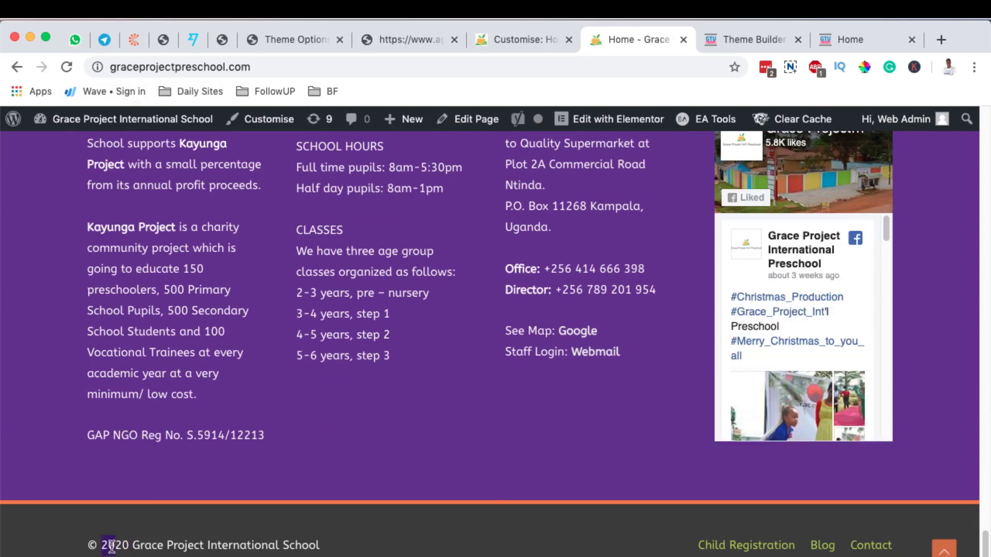
Publish the Section 1 Custom Text without [current_year] and check the footer on the reloaded school site.
click(506, 34)
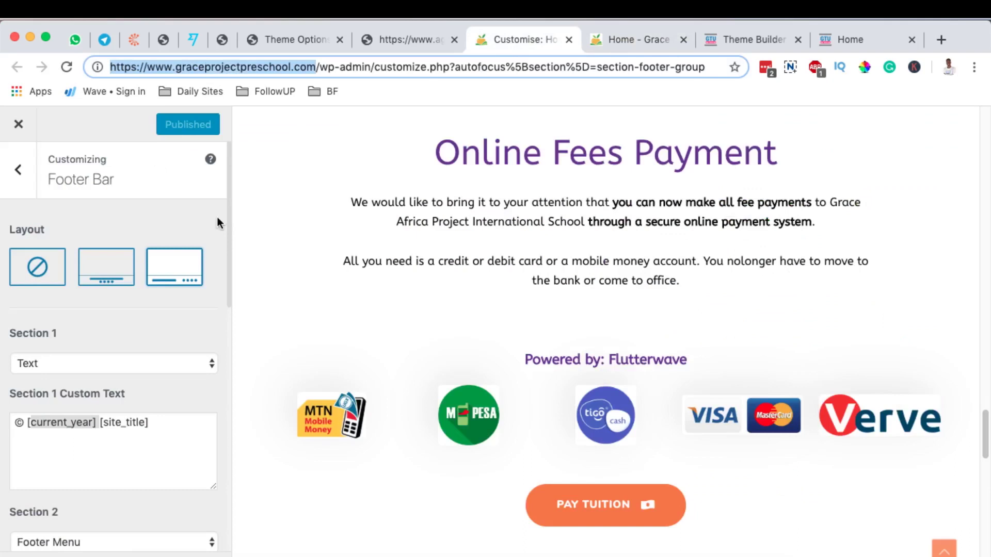
click(86, 430)
drag(98, 424, 27, 421)
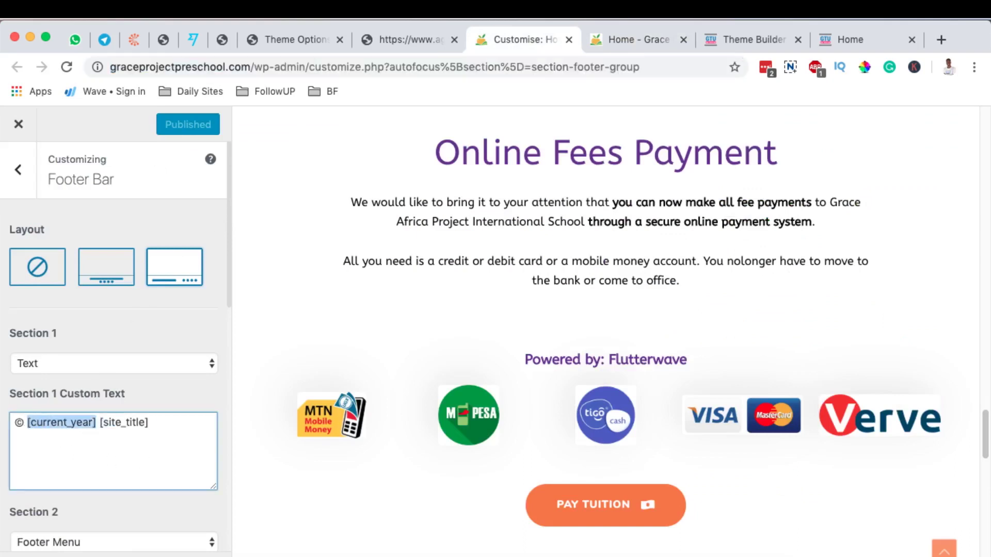
key(BackSpace)
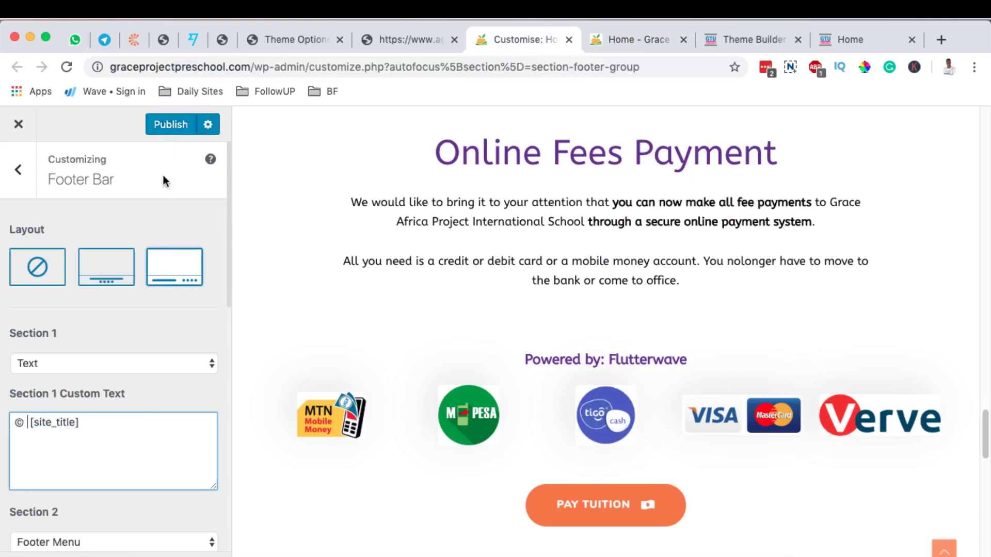
click(161, 132)
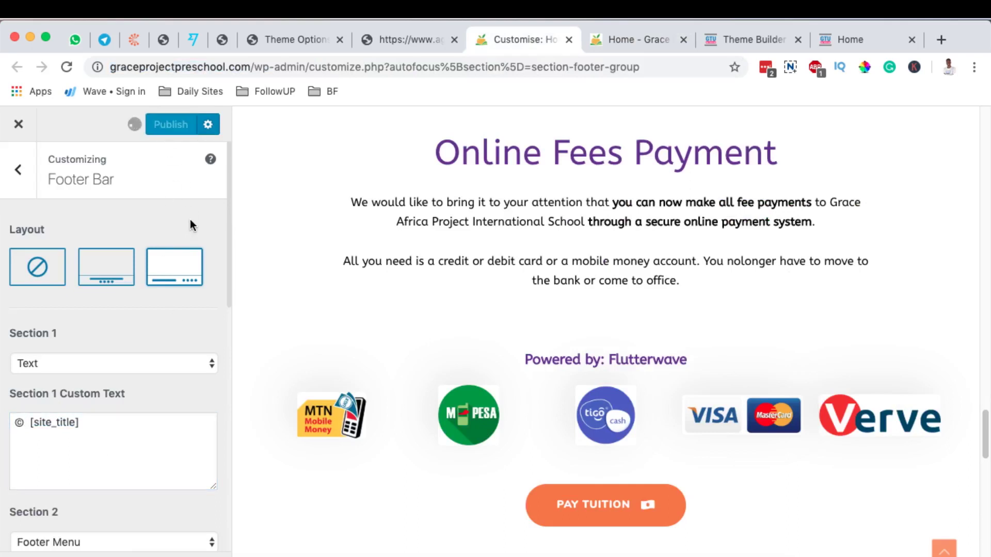
click(629, 38)
click(67, 69)
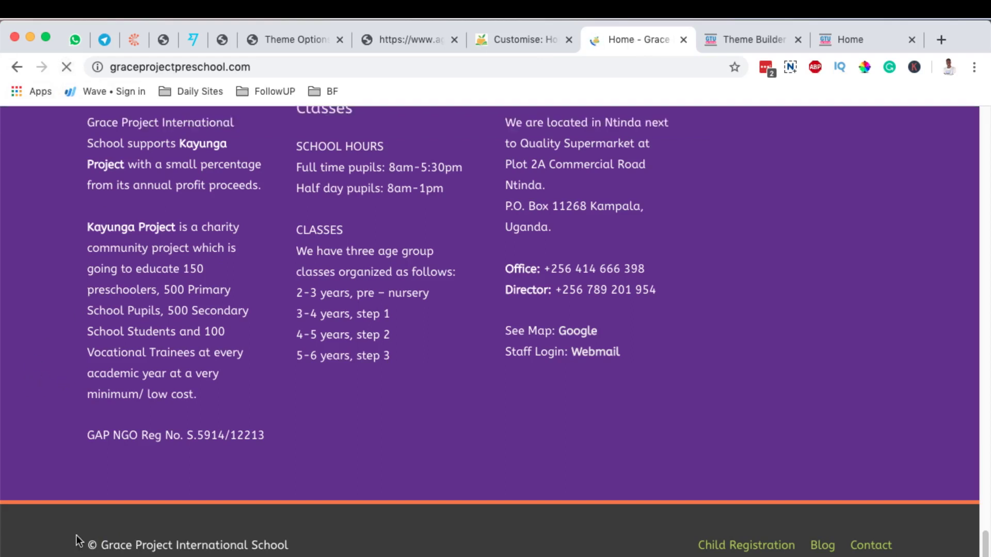
Restore [current_year] between © and [site_title] in Section 1 Custom Text and publish the change.
key(ctrl+shift+Tab)
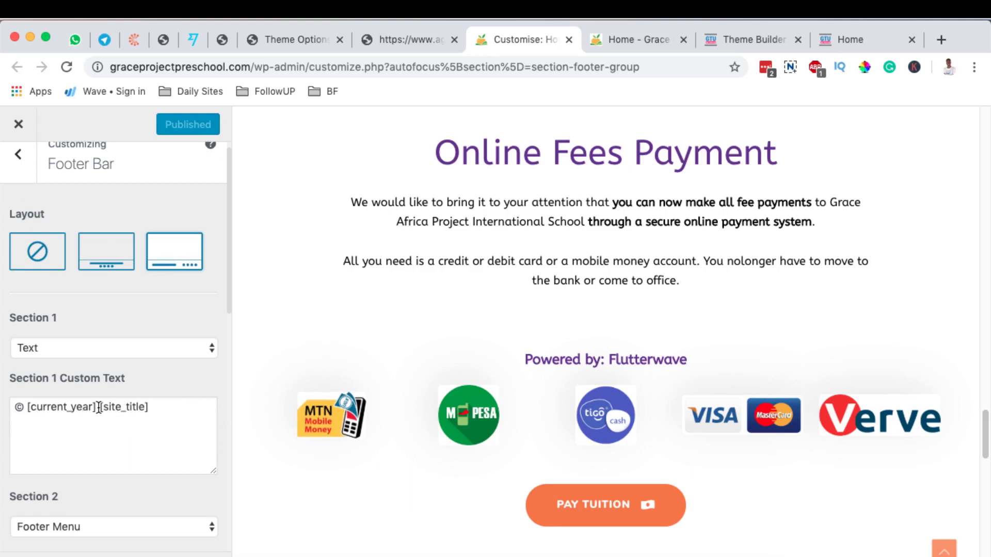
drag(99, 407, 29, 408)
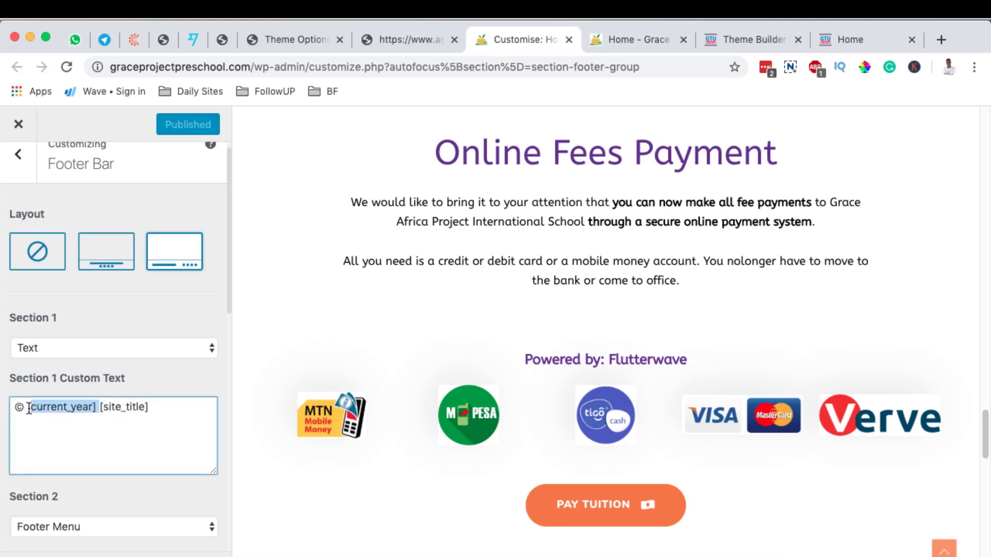
click(98, 410)
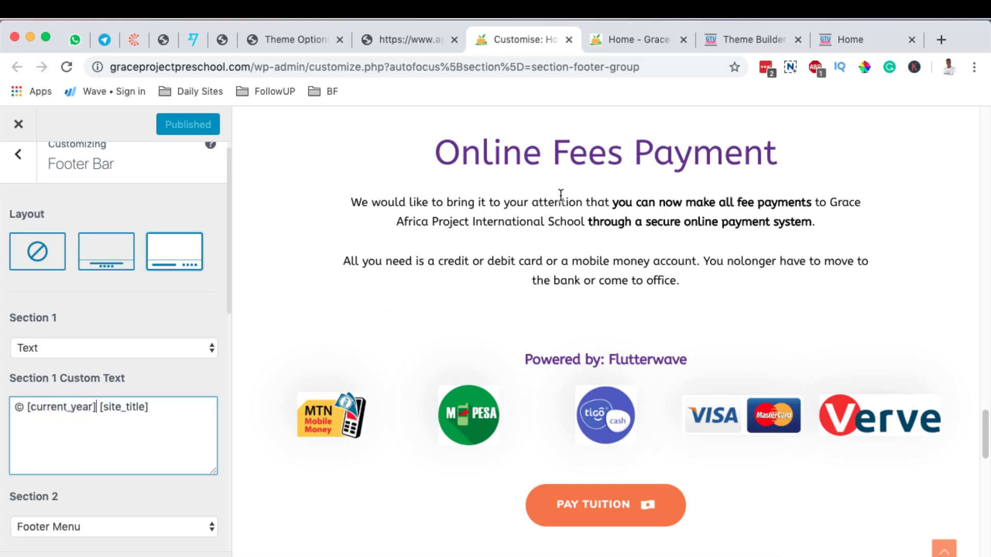
Switch to the GO Tech UG live homepage and examine the copyright line in its footer.
click(626, 40)
click(760, 40)
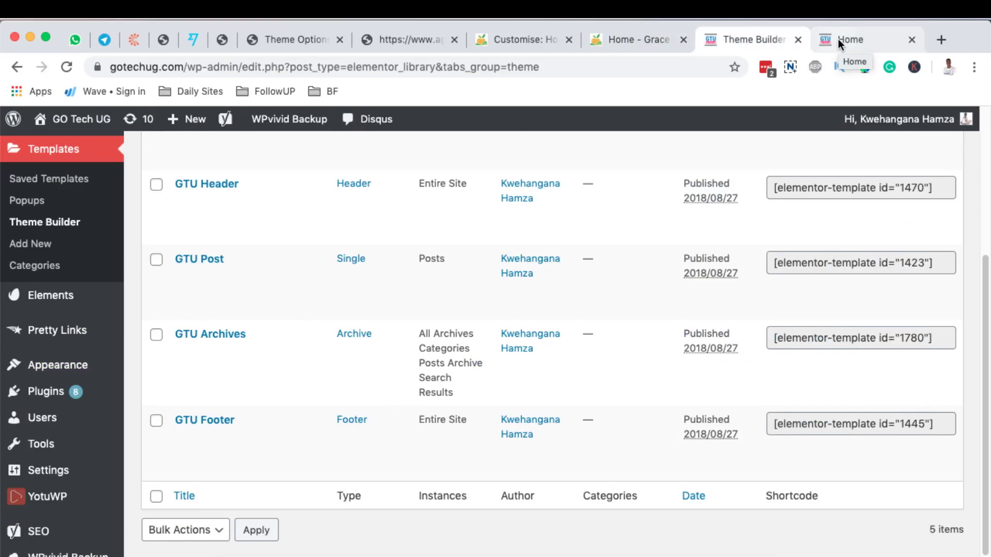
click(838, 39)
scroll(378, 370, down, 3)
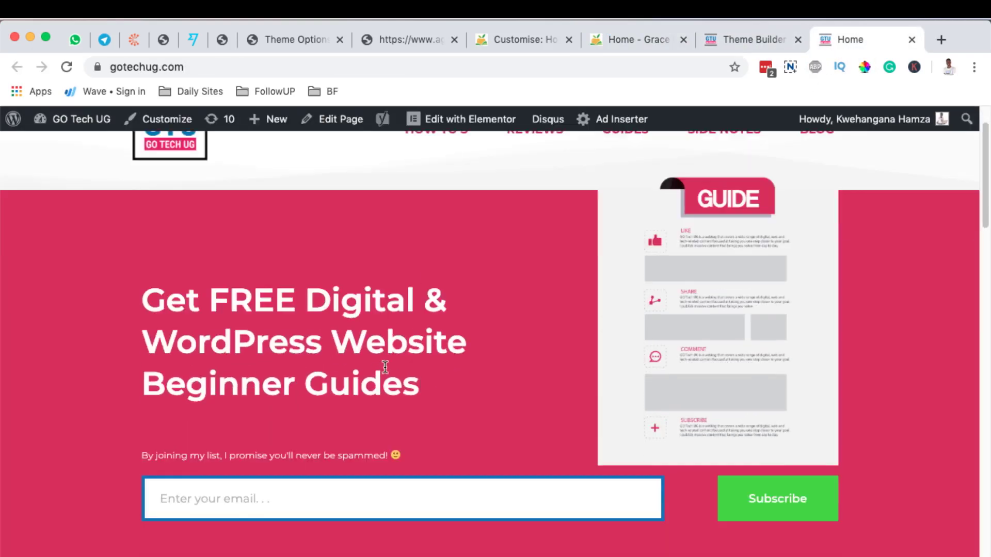
scroll(385, 366, down, 2)
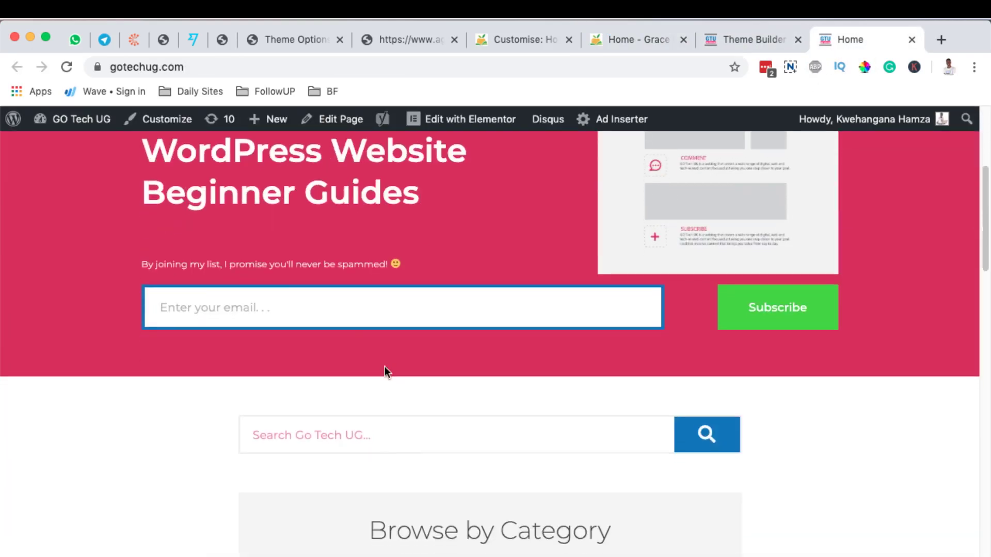
scroll(387, 372, down, 20)
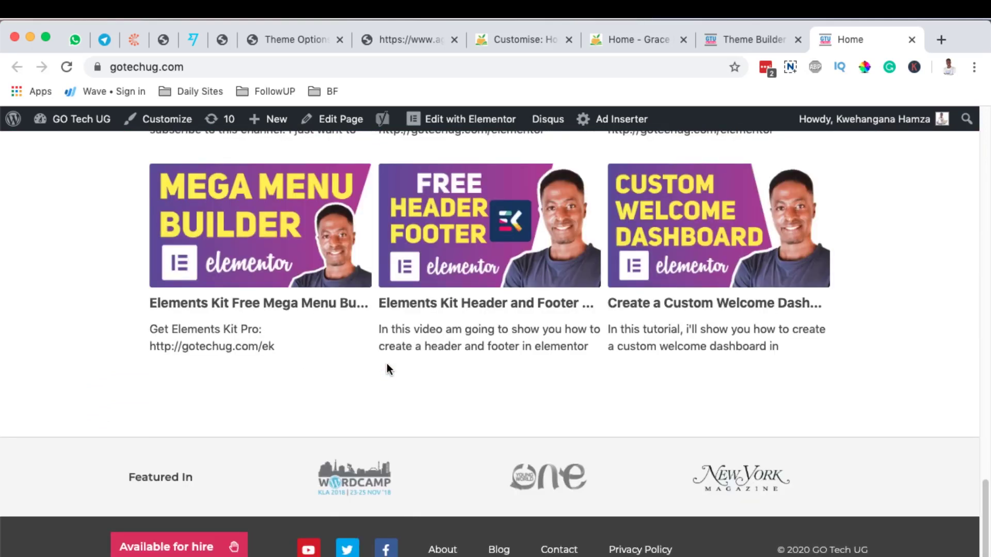
drag(777, 551, 880, 553)
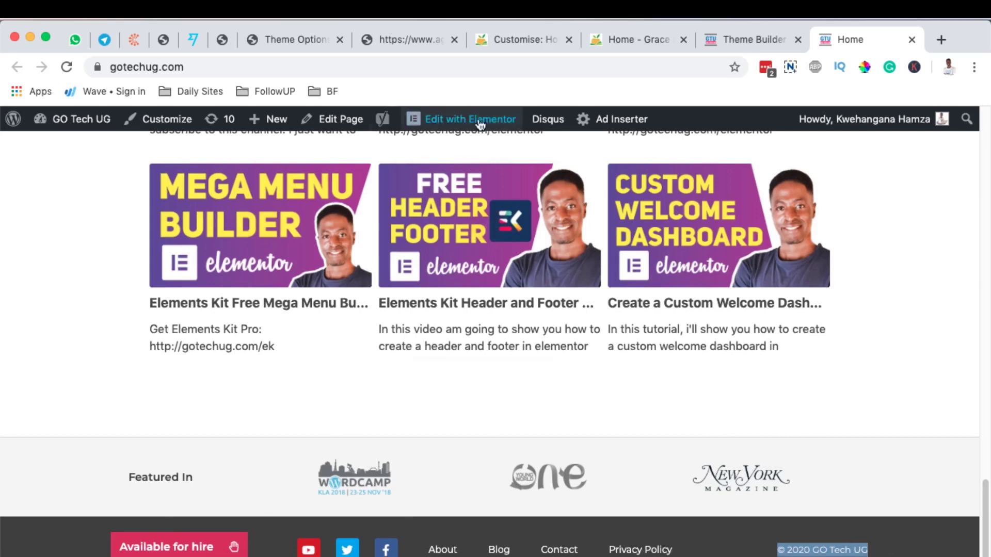
Open the GTU Footer template in Elementor from the Theme Builder list and open its copyright heading for editing.
click(744, 40)
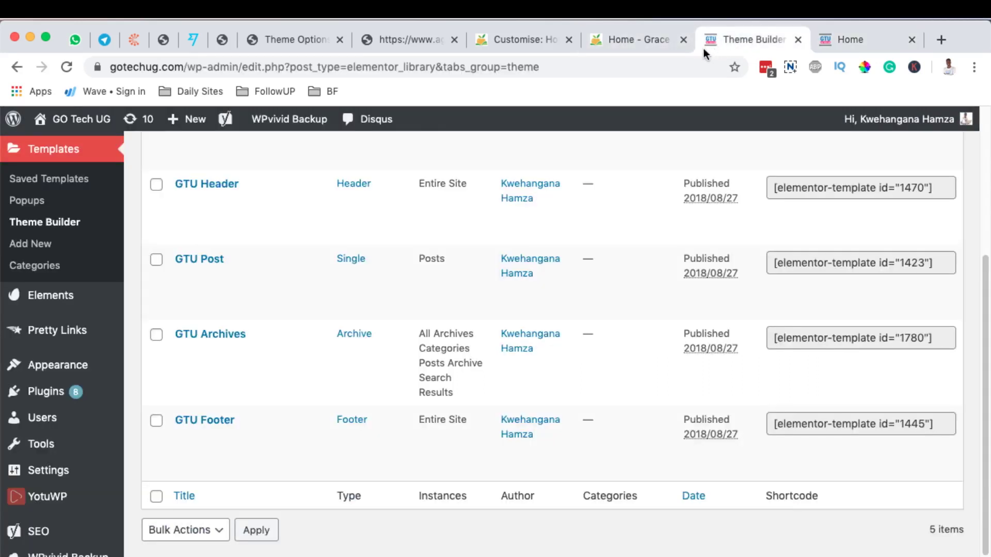
click(195, 468)
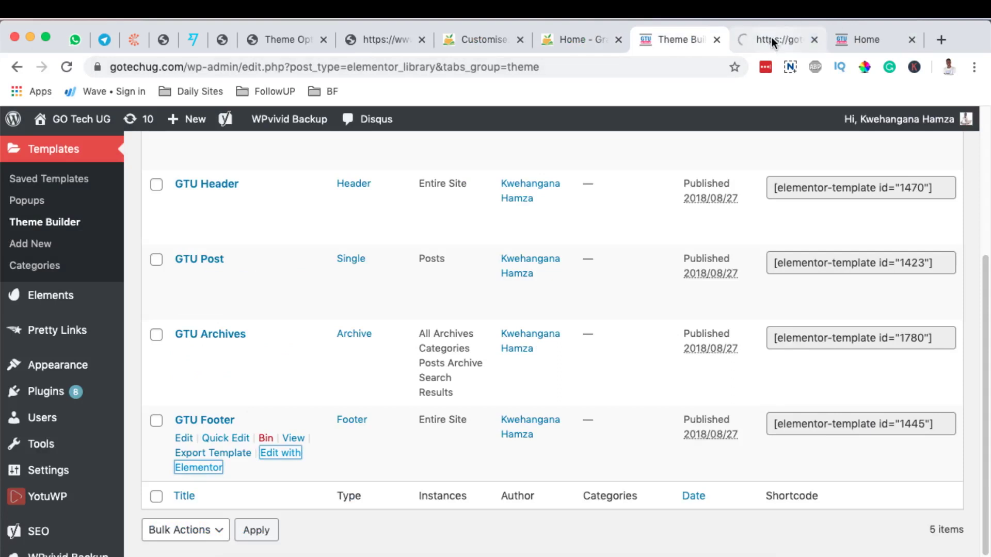
click(772, 40)
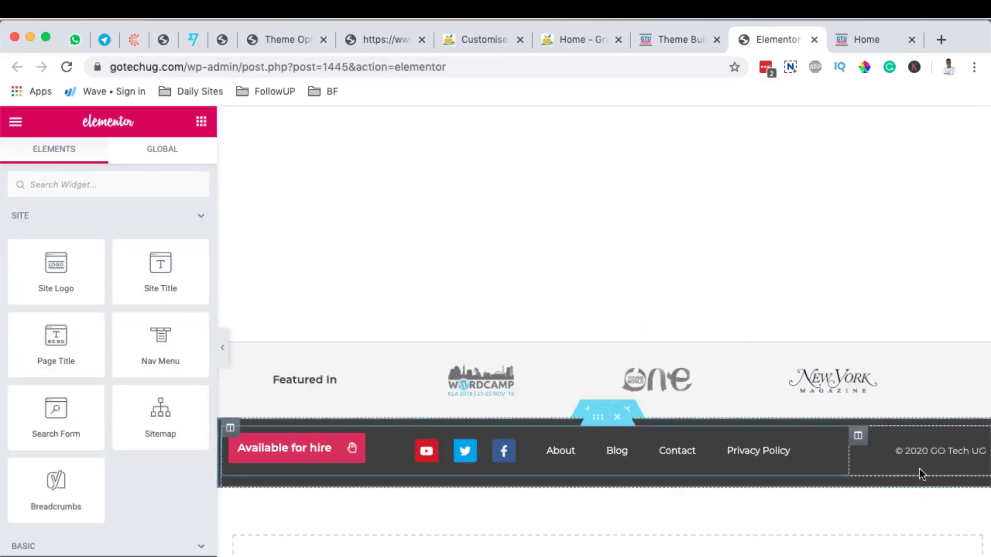
mouse_move(980, 460)
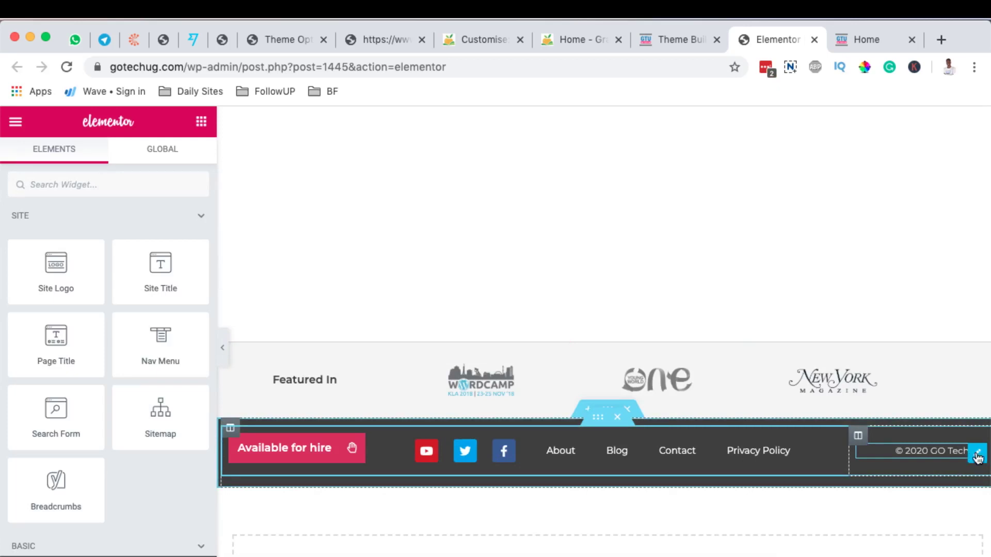
click(977, 458)
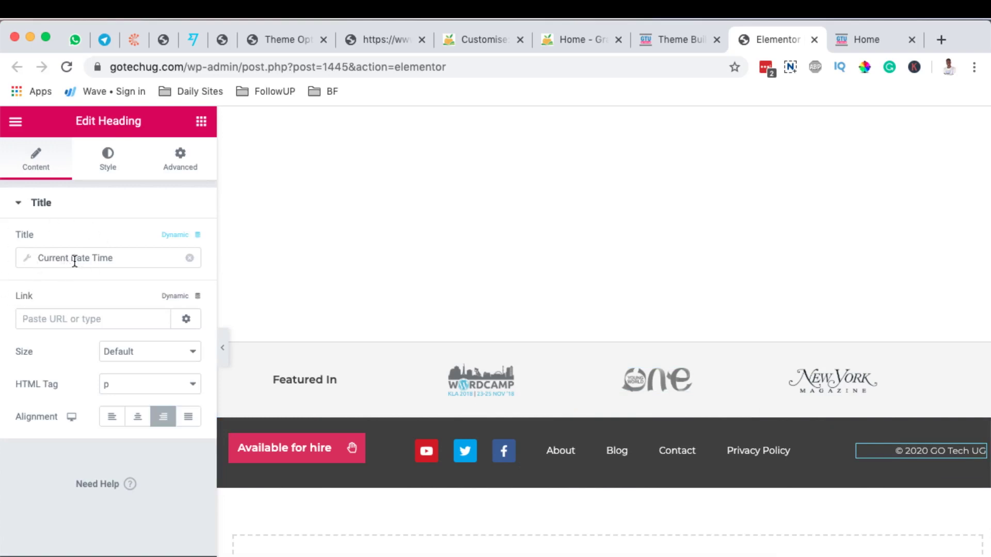
Add a Heading widget above the existing copyright text in the last column of the dark footer section.
click(192, 128)
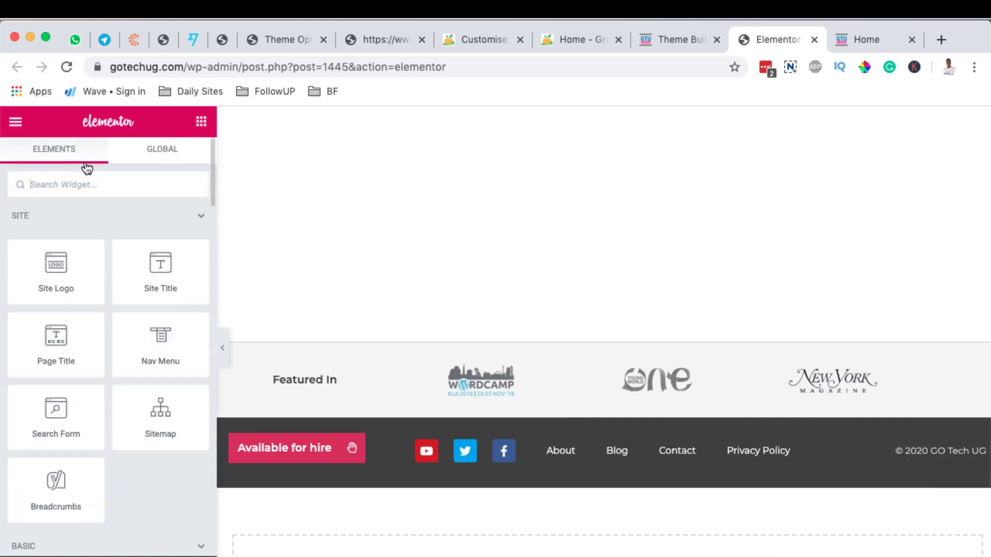
text(te)
key(BackSpace)
key(BackSpace)
text(te)
drag(160, 227, 922, 447)
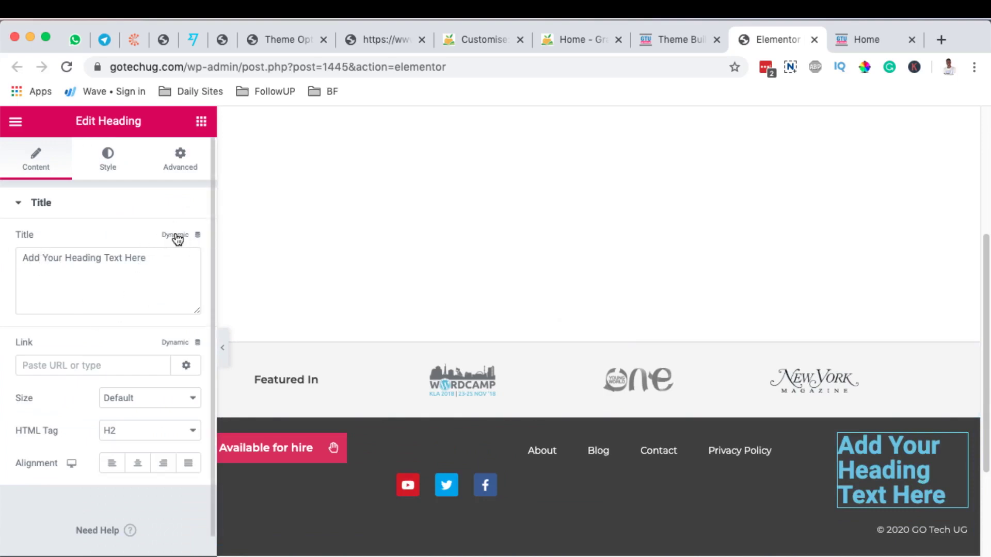
Make the new heading's title dynamic, using Current Date Time as its source.
click(178, 237)
scroll(67, 399, down, 5)
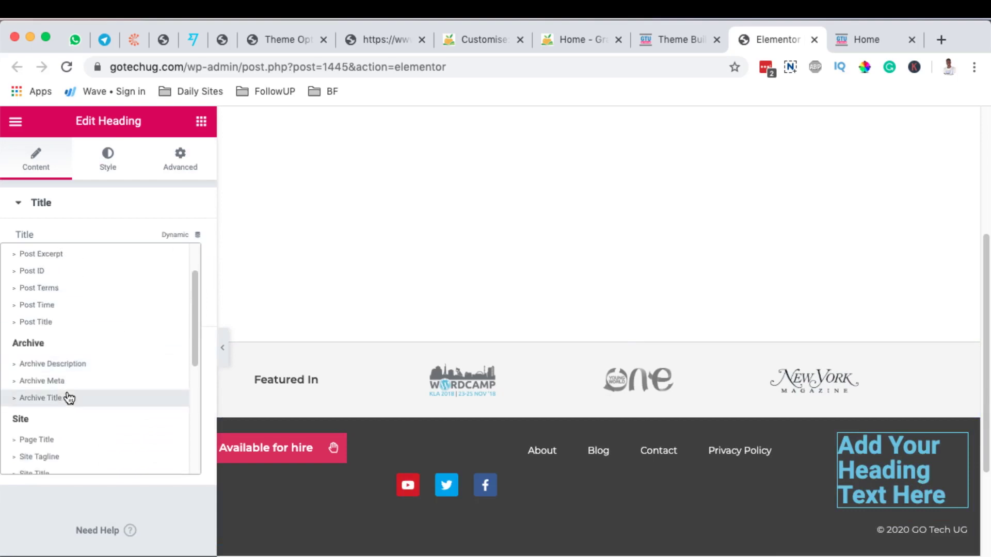
scroll(69, 397, down, 4)
scroll(72, 370, up, 5)
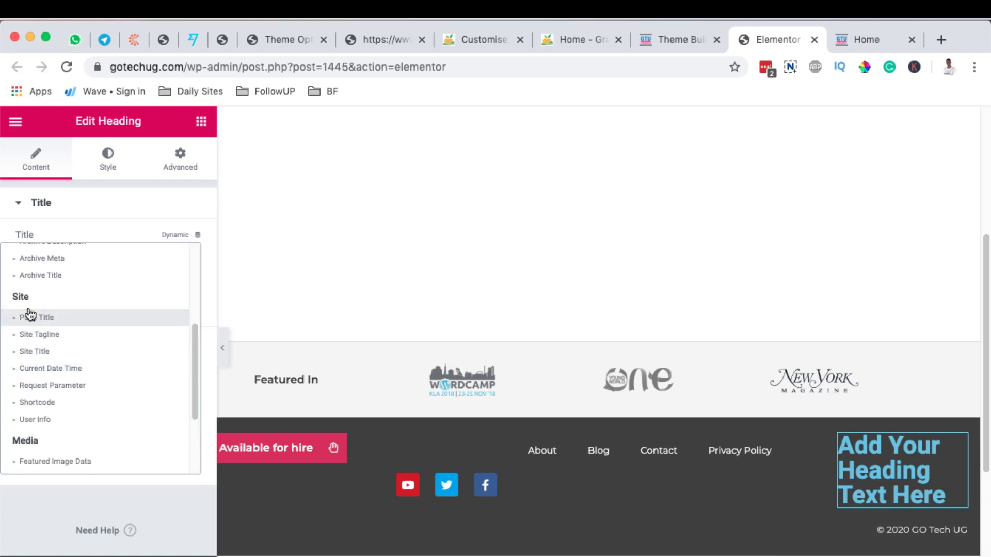
click(46, 369)
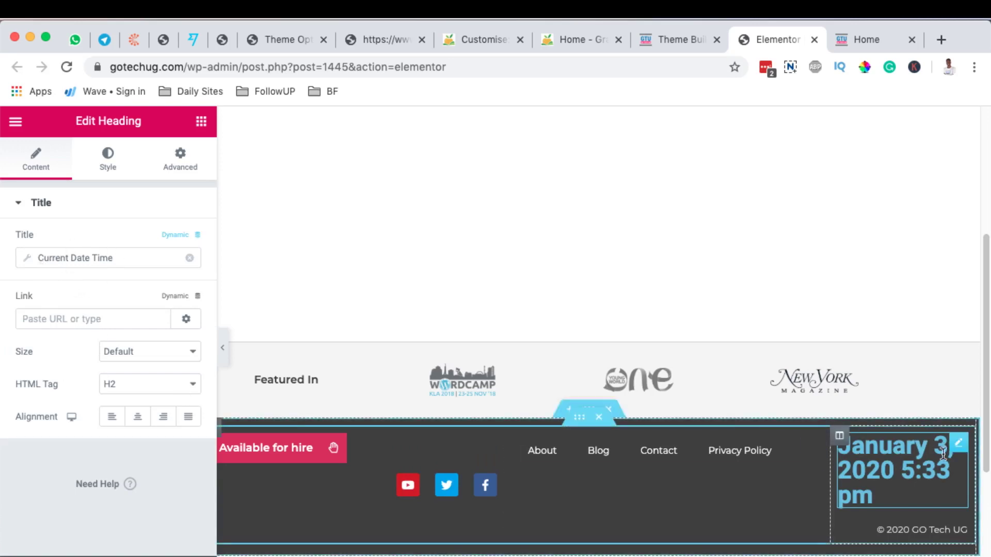
Set the Current Date Time tag's date format to Custom with the format Y.
click(28, 260)
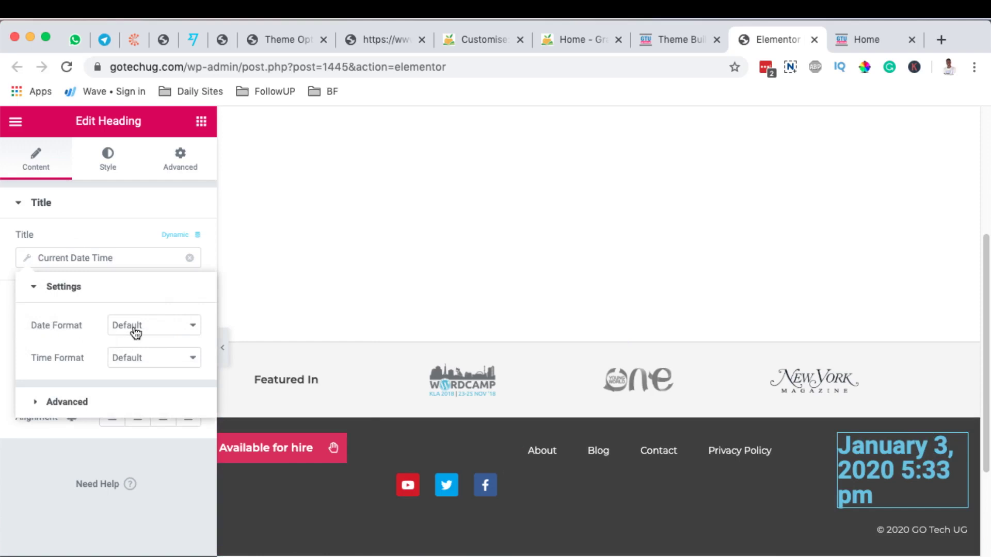
click(171, 327)
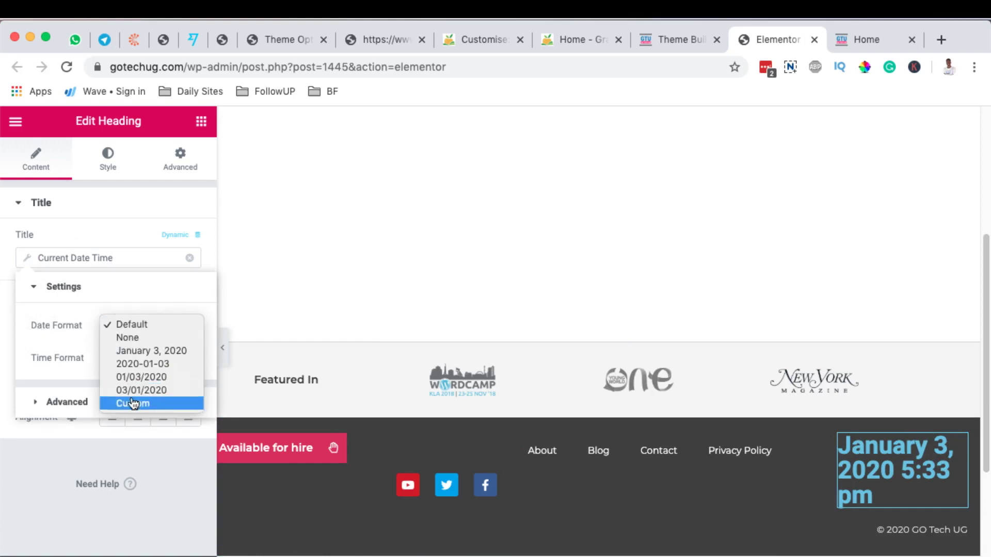
click(140, 404)
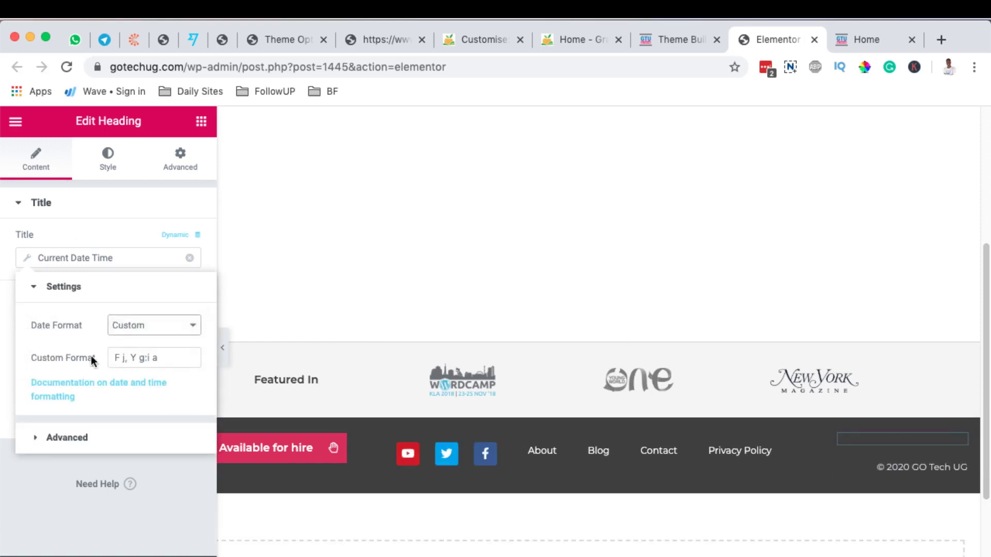
drag(165, 360, 85, 363)
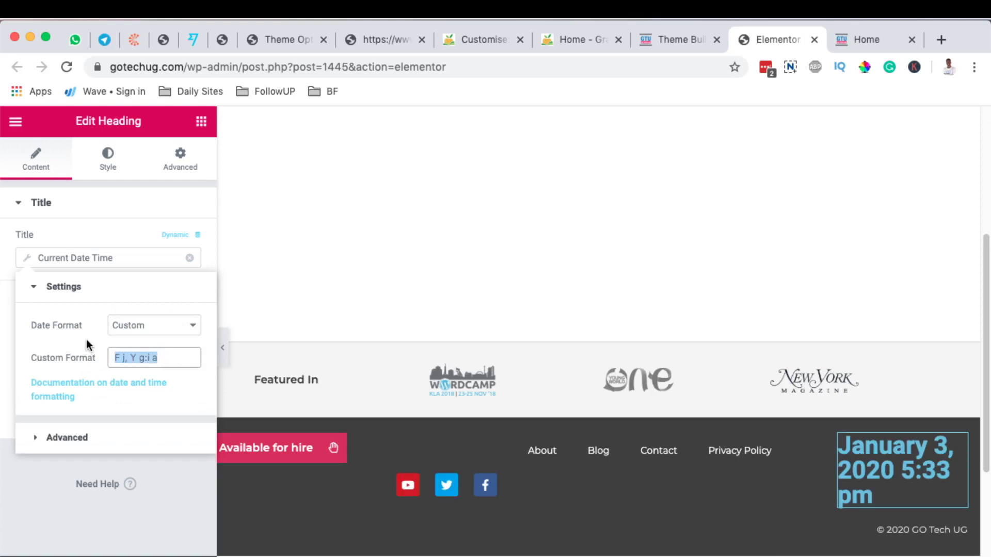
key(BackSpace)
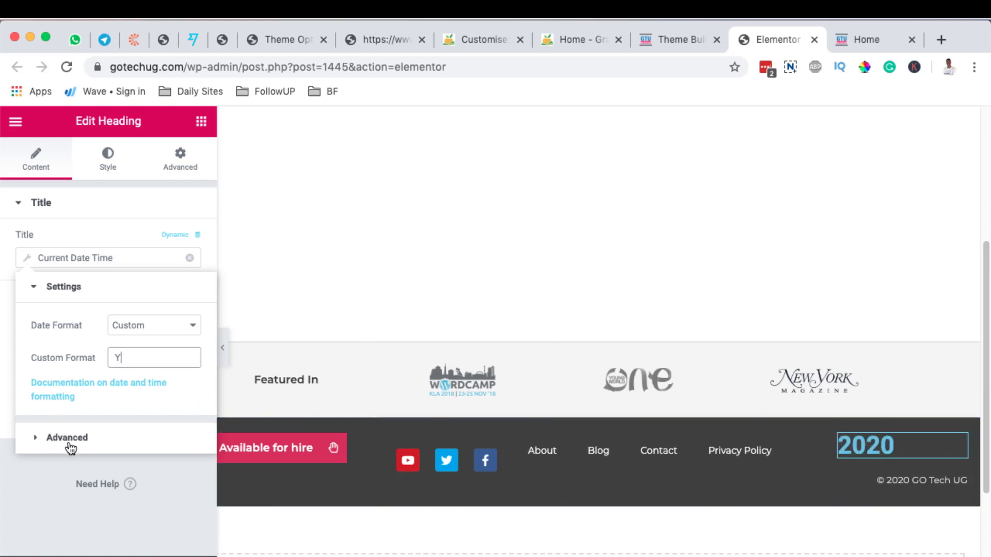
Copy &copy; from the TextEdit notes and paste it as the Before text of the Current Date Time tag.
click(67, 440)
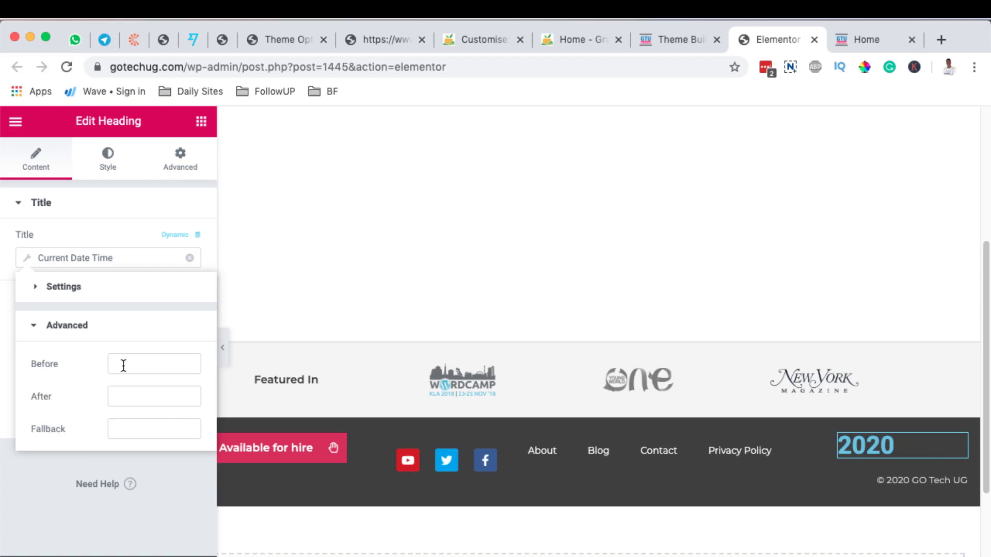
click(618, 556)
drag(121, 120, 95, 120)
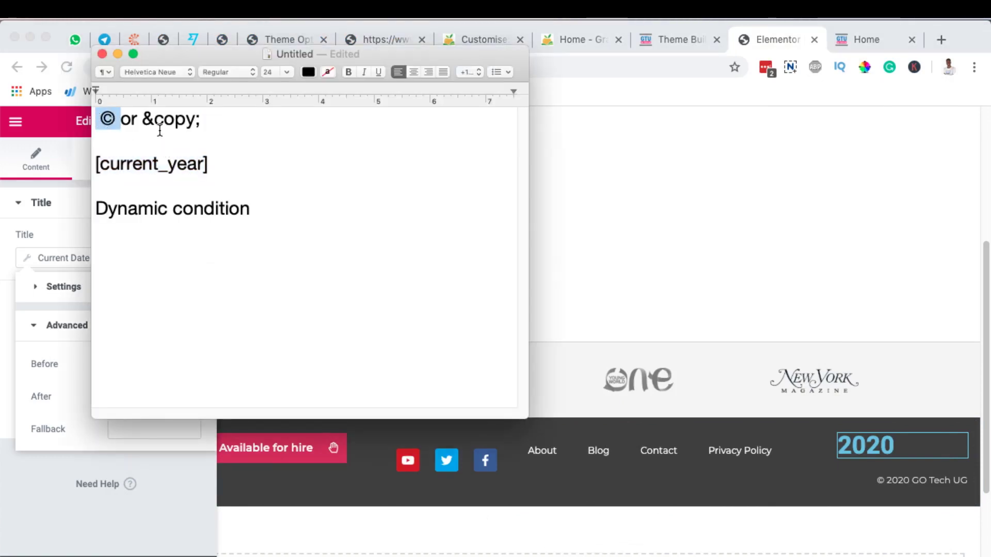
click(140, 119)
drag(140, 119, 199, 121)
key(super+c)
click(163, 118)
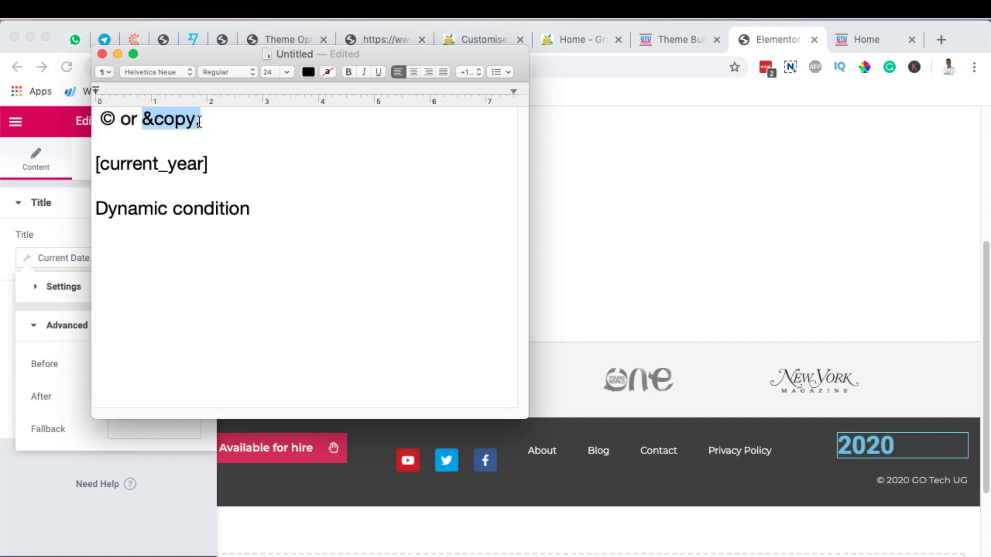
click(50, 416)
click(136, 363)
key(super+v)
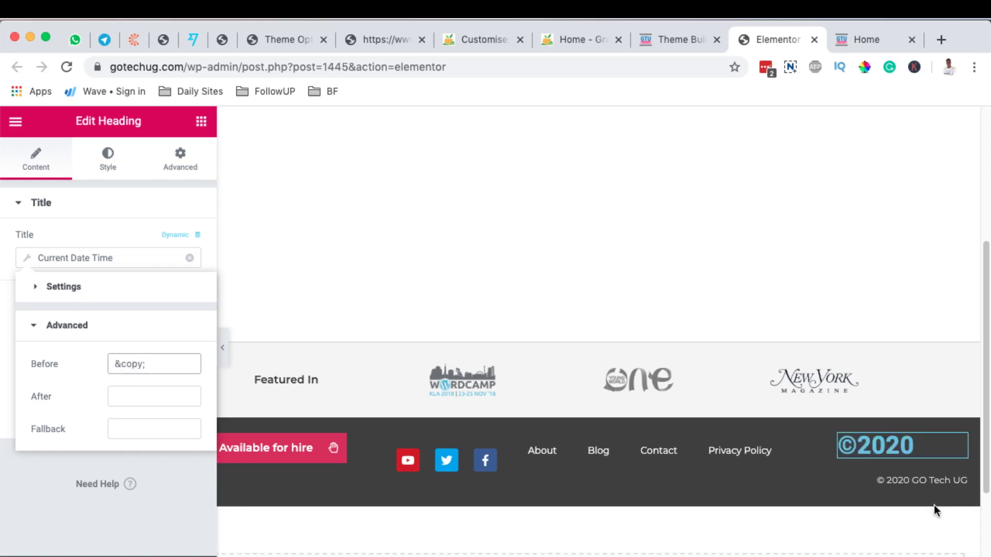
Replace the Before text with the © symbol from the notes.
drag(148, 363, 63, 363)
key(BackSpace)
key(super+Tab)
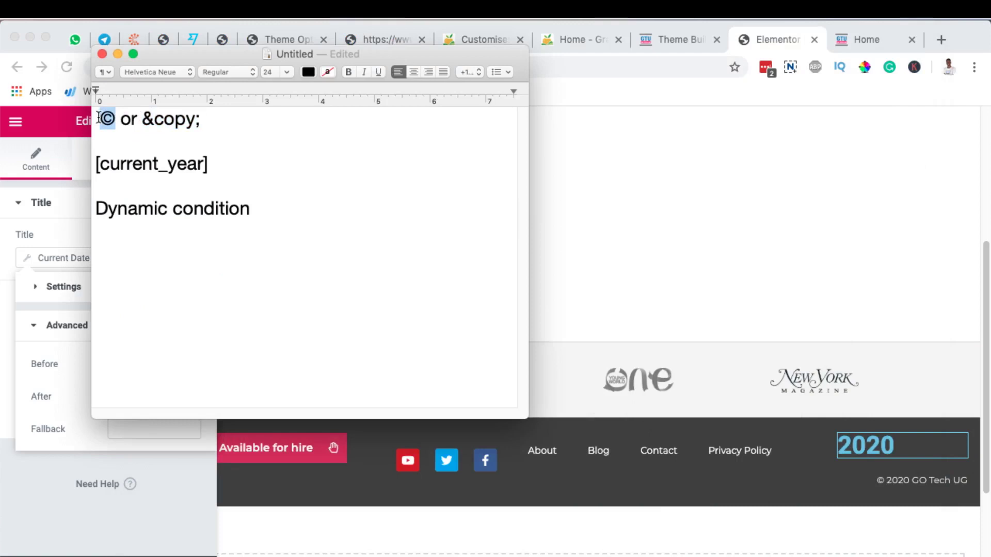
click(126, 366)
text(©)
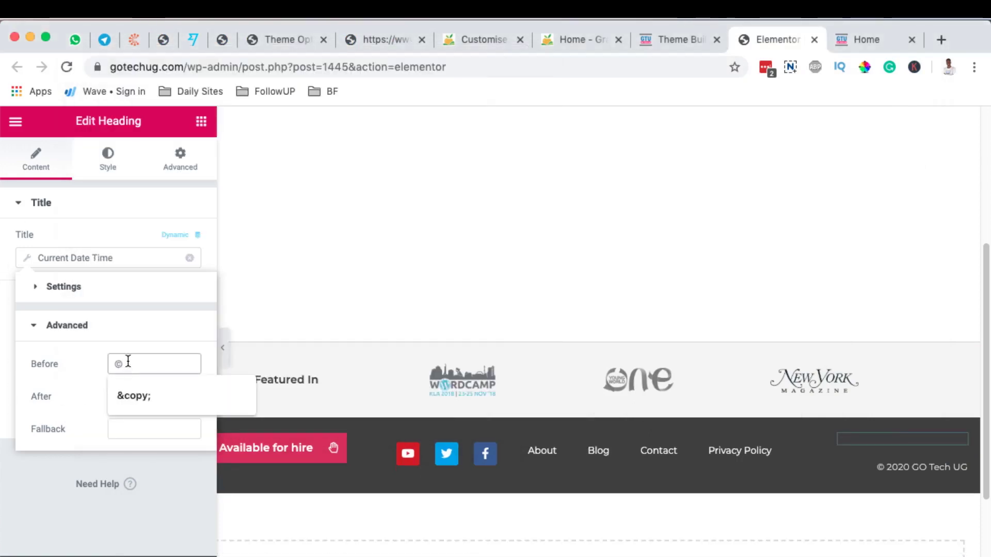
click(88, 364)
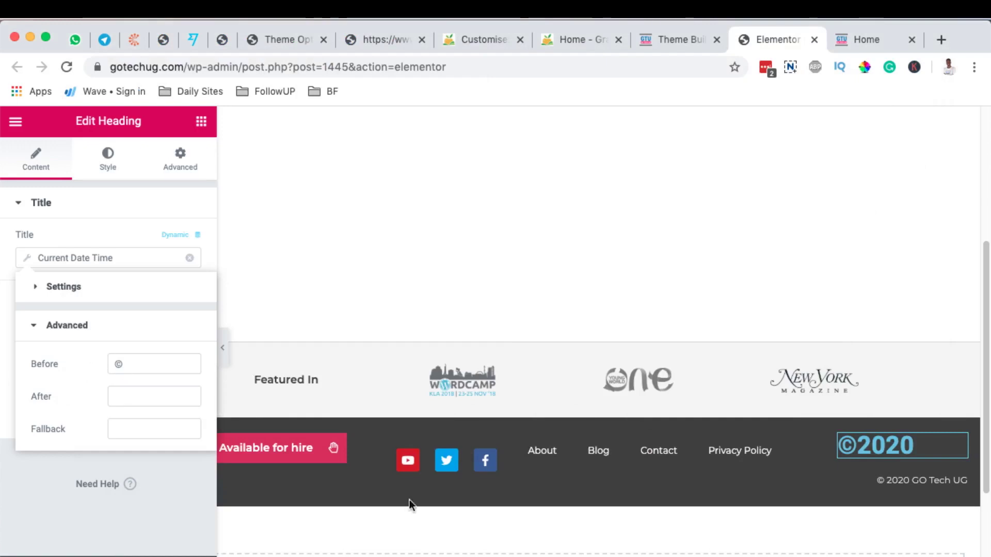
Change the Before text back to the &copy; code from the notes.
click(620, 553)
drag(142, 119, 231, 120)
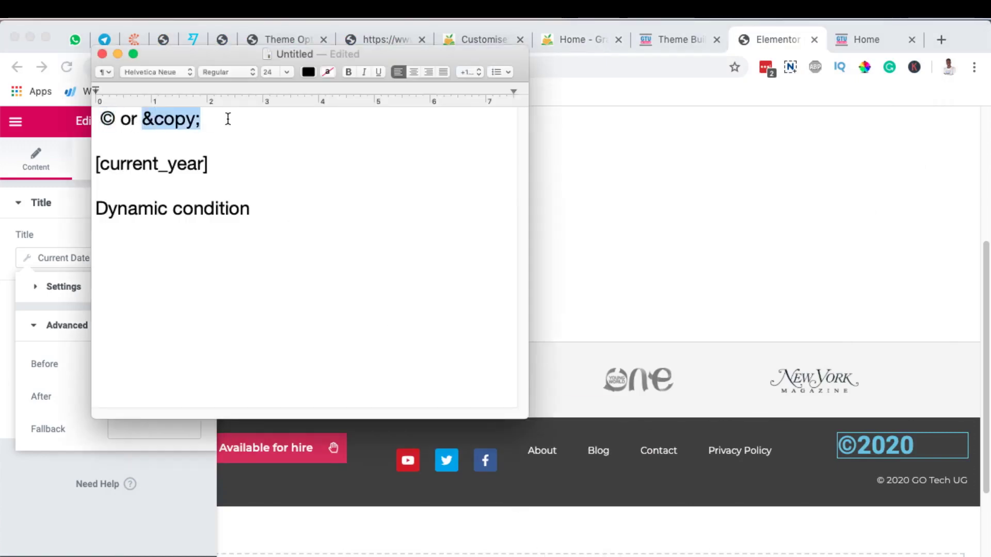
click(54, 383)
click(129, 360)
key(BackSpace)
text(&copy;)
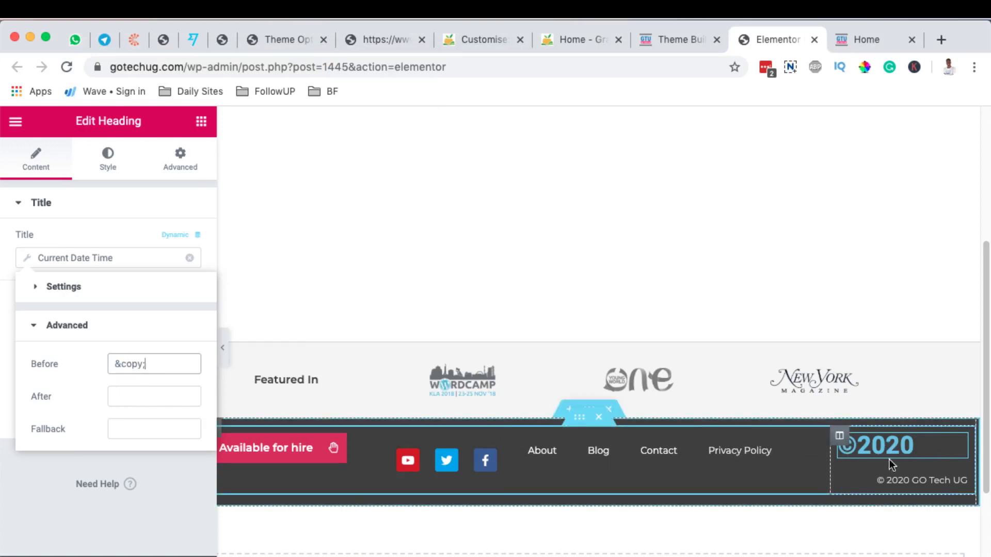
Set the tag's After text to GO Tech UG and its Fallback text to Copyright 2020.
click(118, 394)
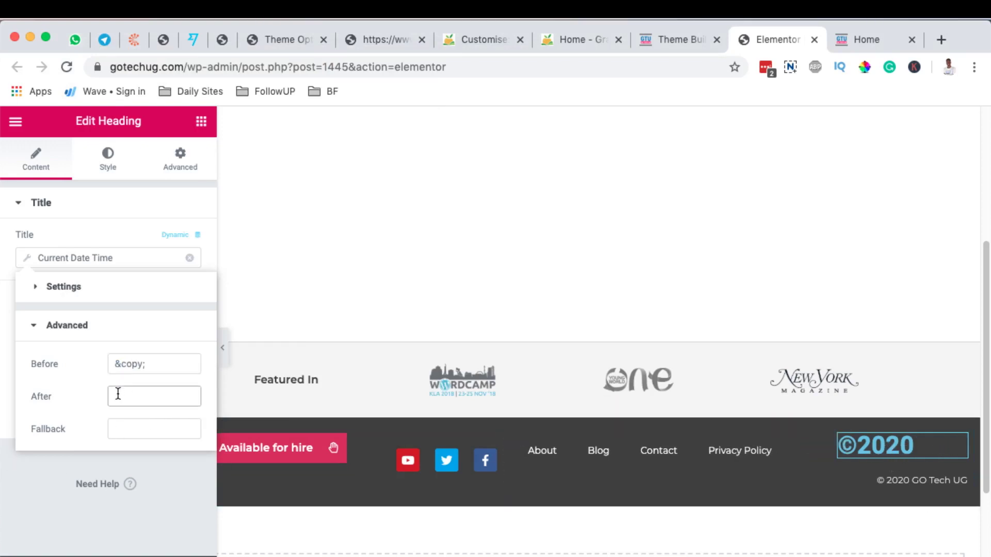
text(G)
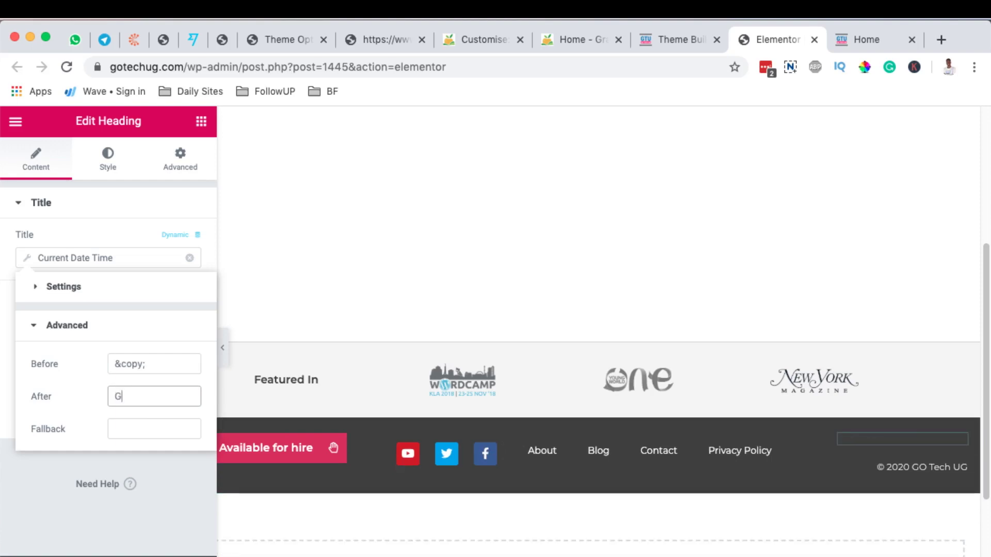
text(O Tech UG)
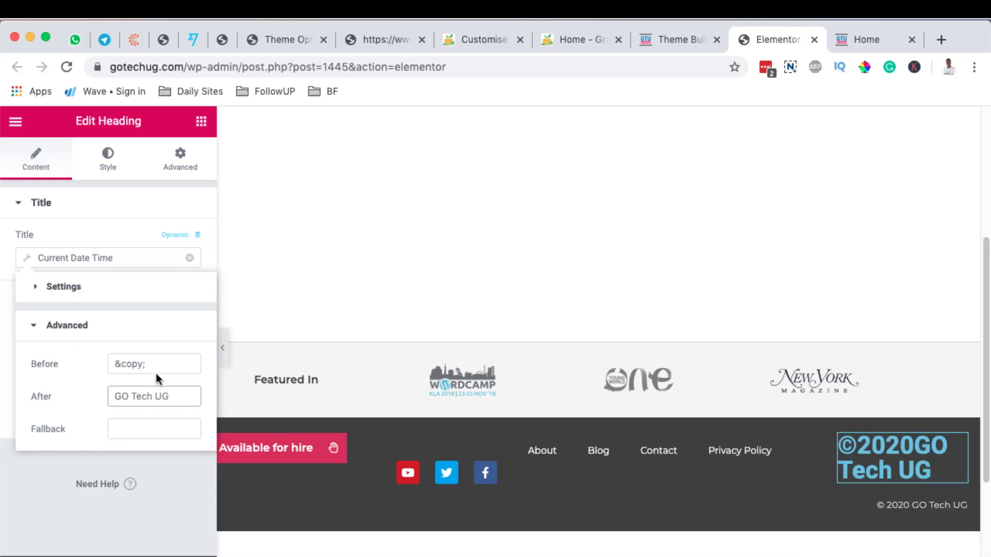
click(133, 430)
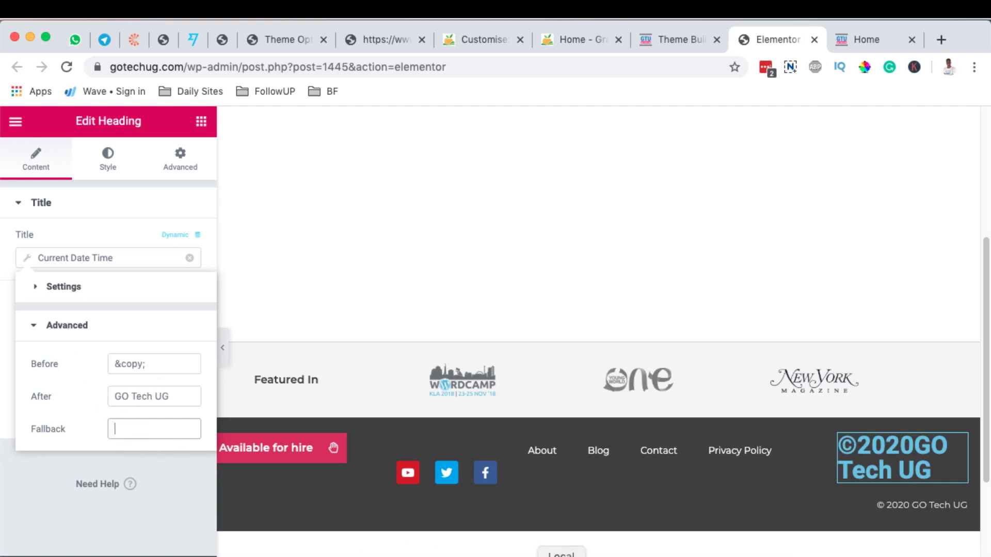
text(Co)
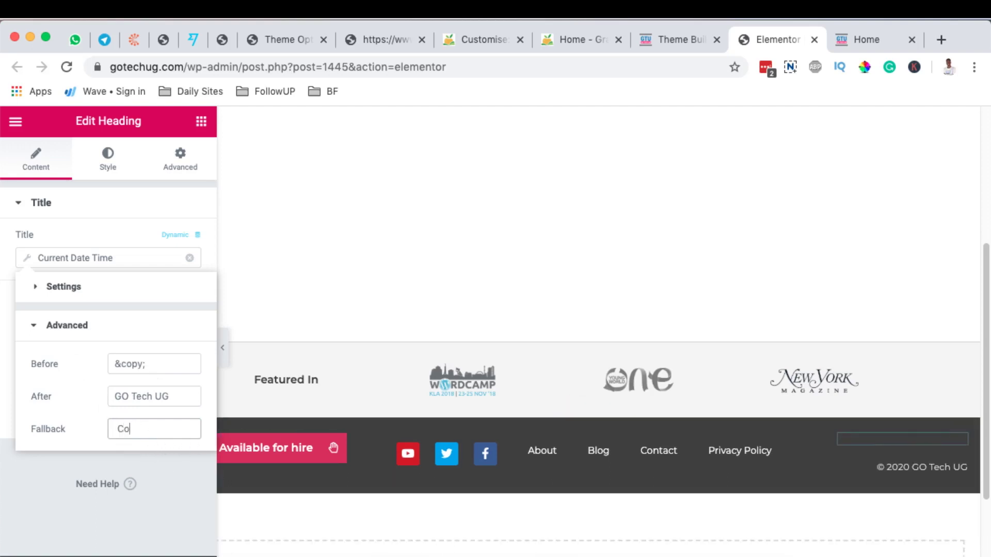
text(pyright 2020)
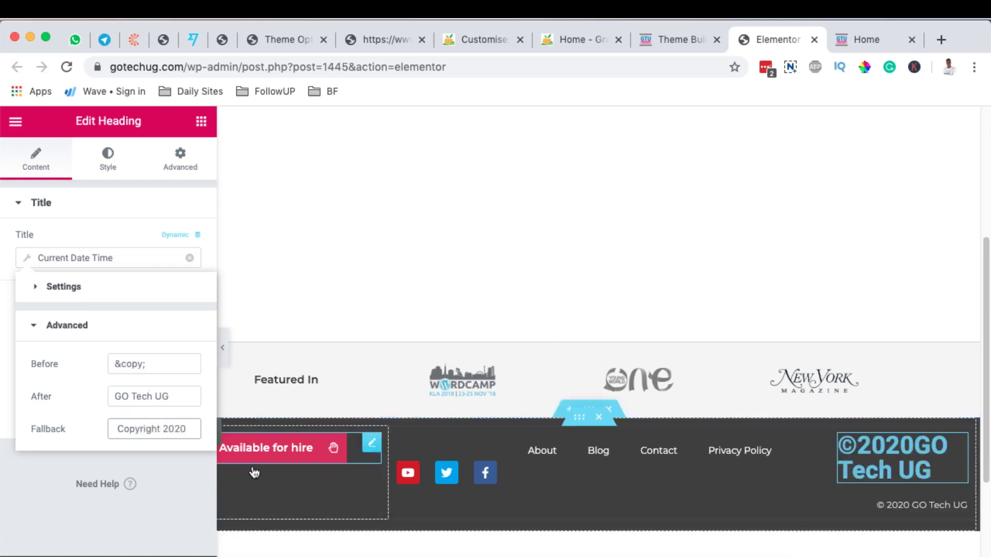
Set the dynamic copyright heading's typography to size 13 px and weight 300.
click(108, 157)
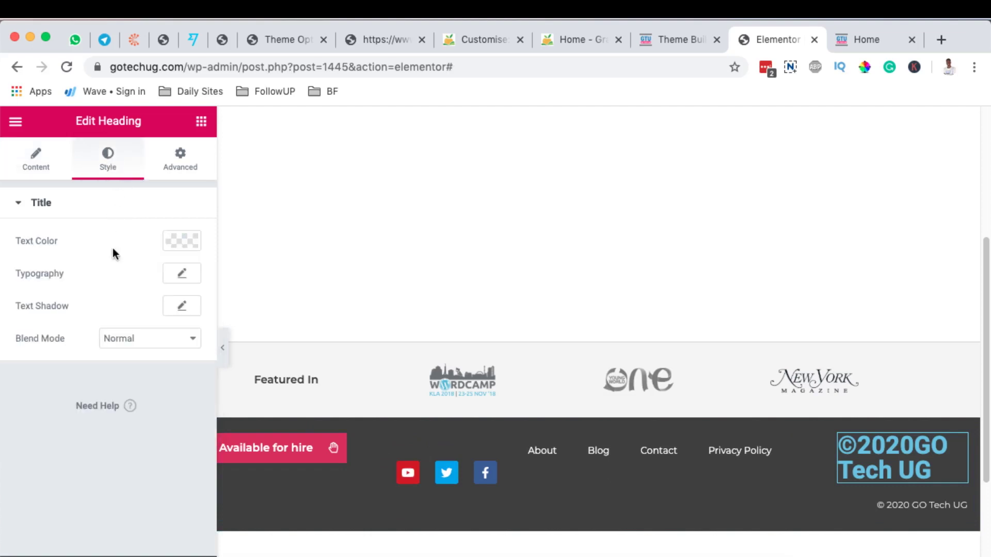
click(180, 275)
drag(25, 375, 33, 380)
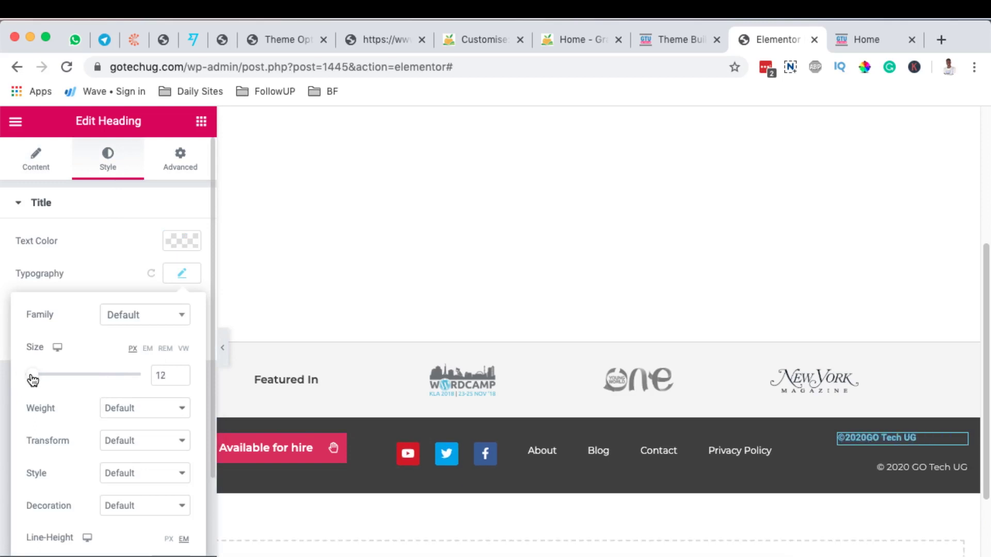
text(15)
click(138, 317)
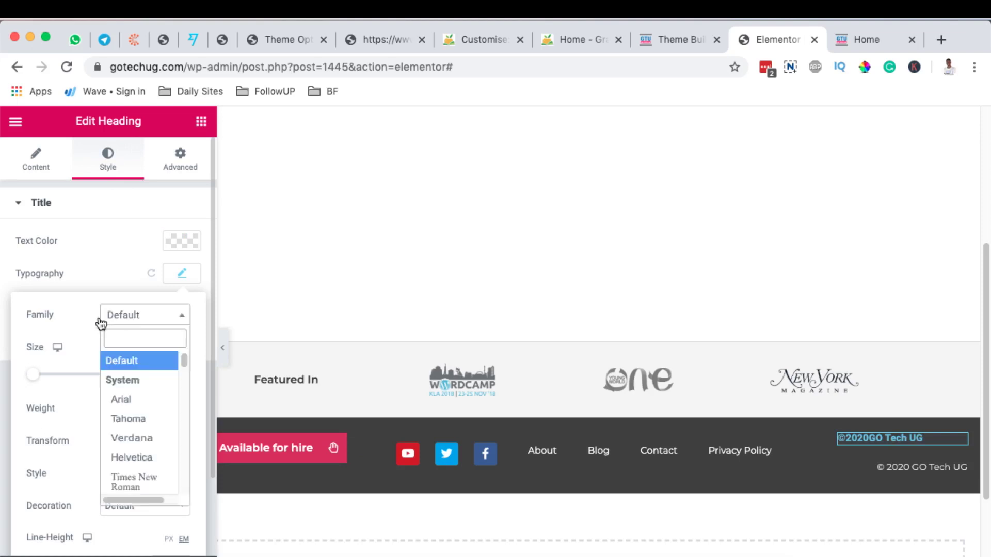
click(111, 317)
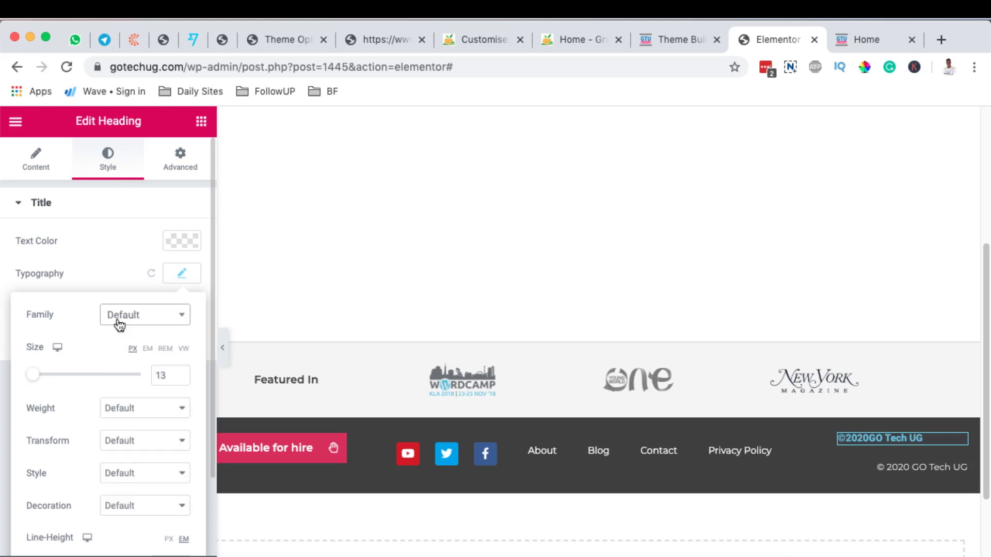
click(122, 410)
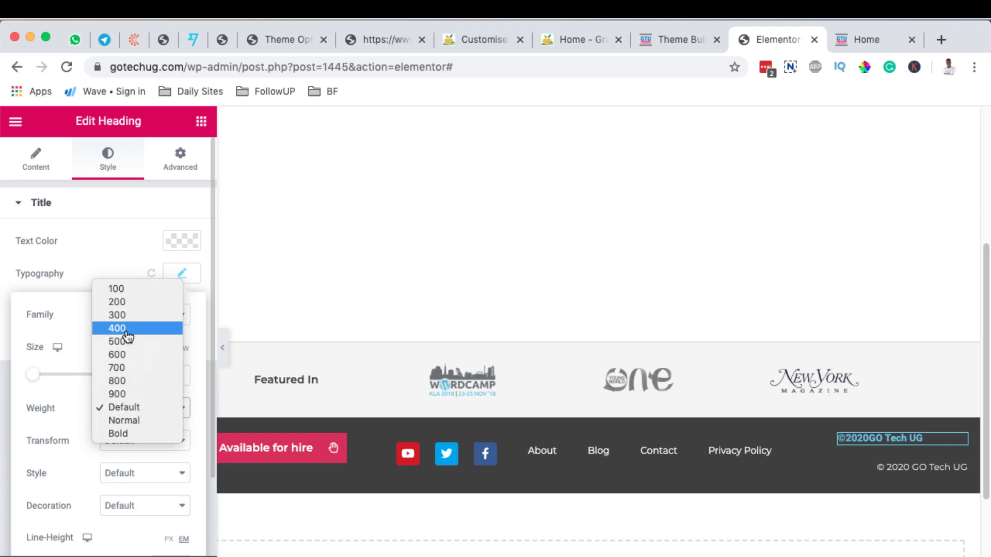
click(118, 315)
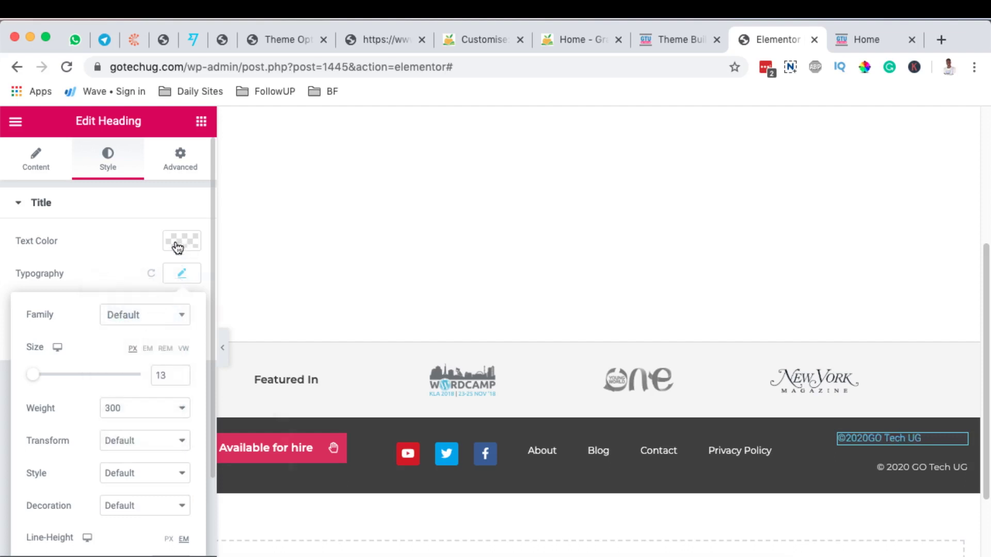
Change the heading's text color to white (#FFFFFF).
click(177, 248)
click(250, 278)
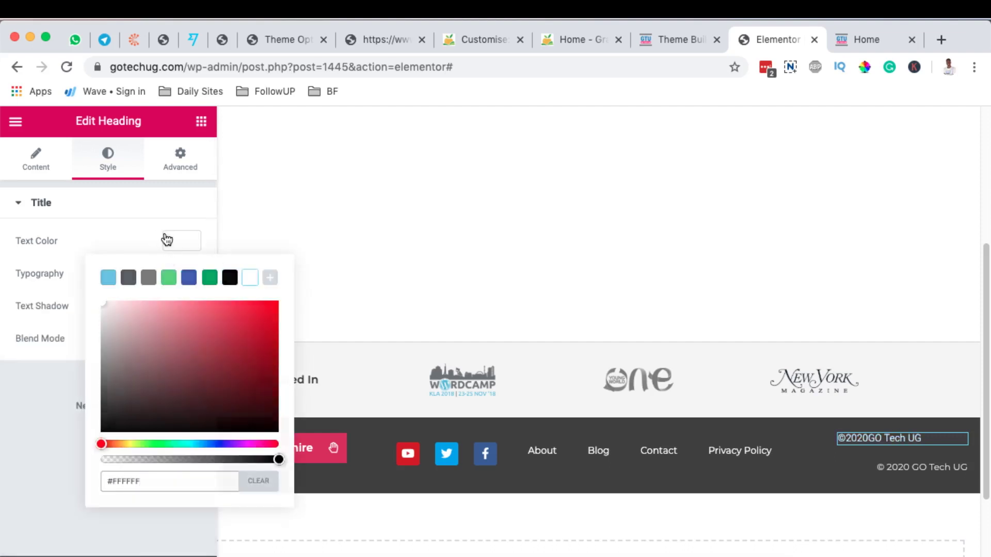
click(167, 239)
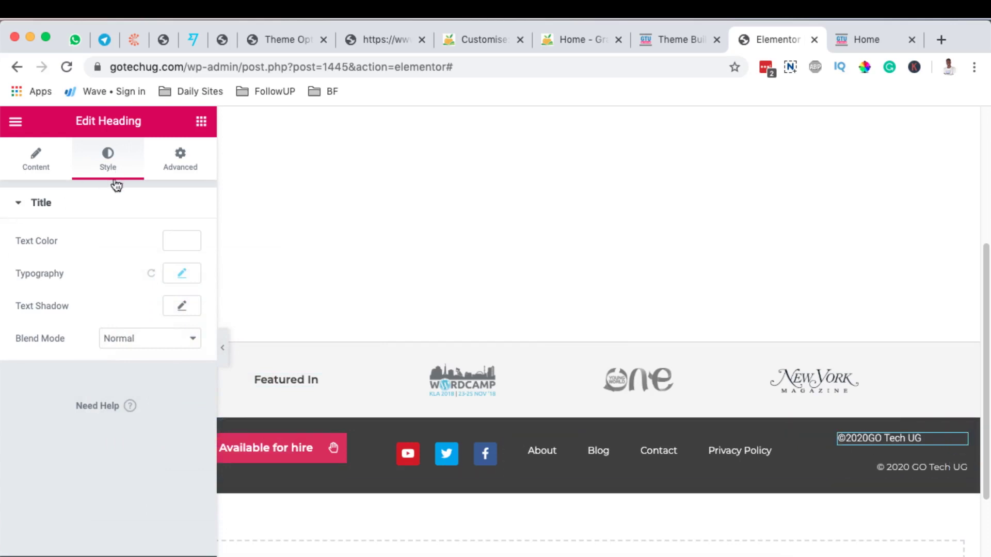
Add a trailing space to the Current Date Time tag's custom format Y and to its &copy; Before text.
click(23, 159)
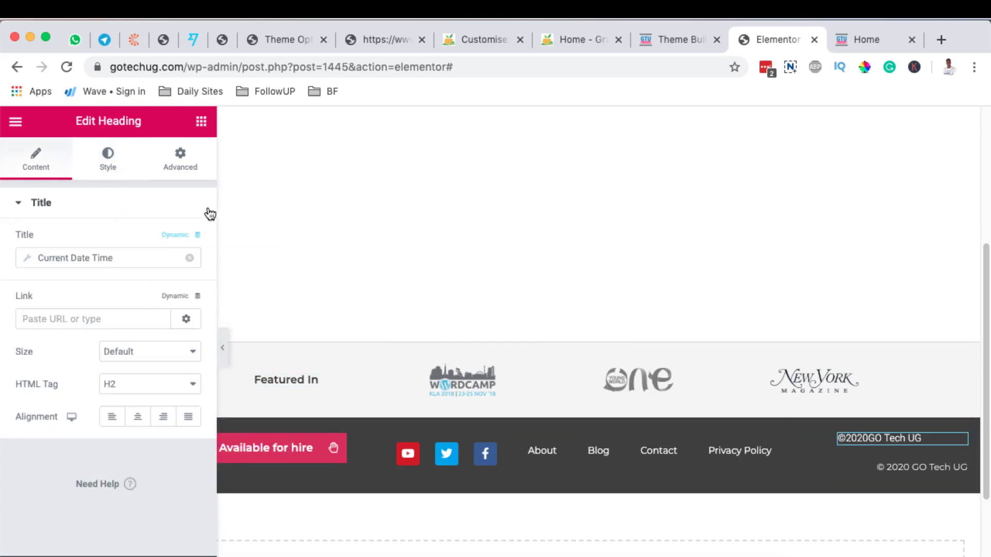
click(41, 201)
click(27, 258)
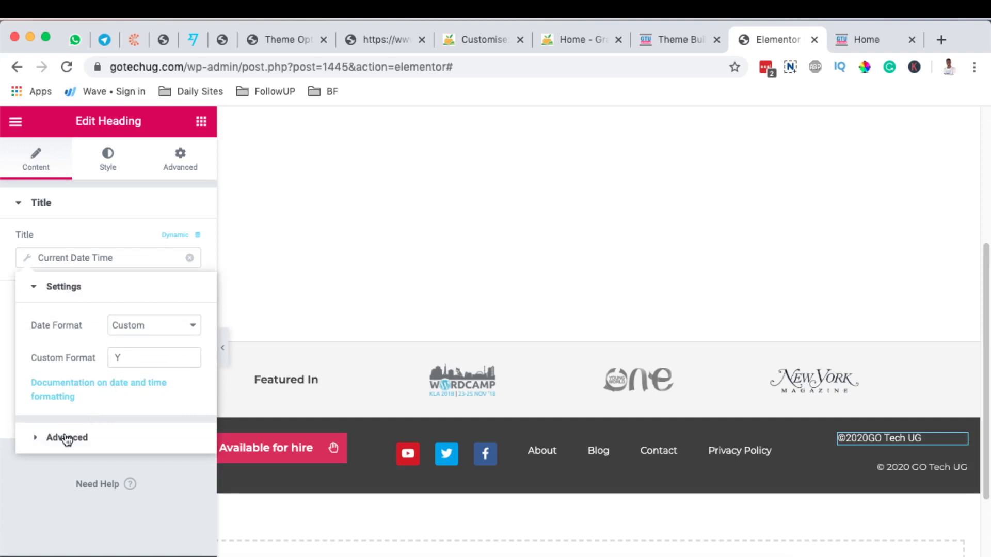
click(135, 358)
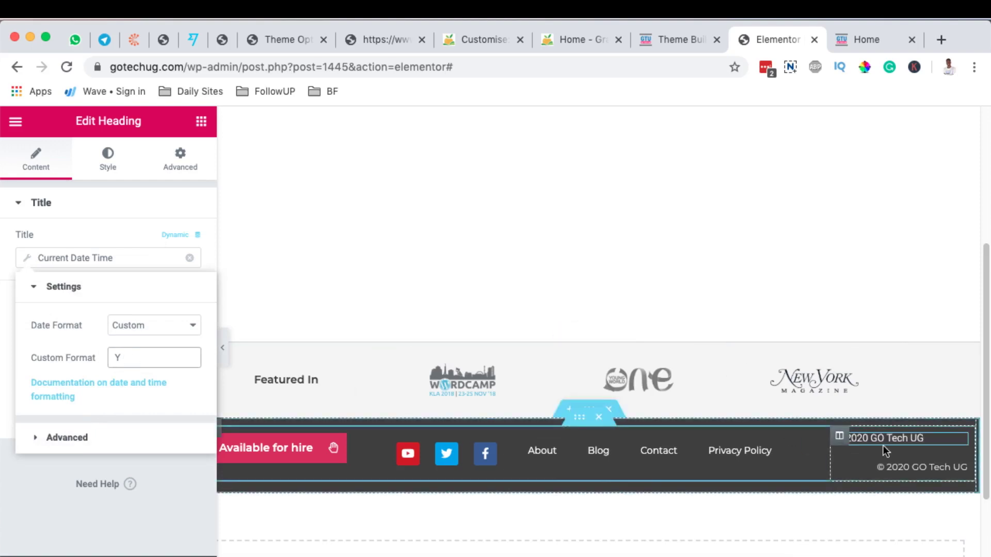
click(92, 438)
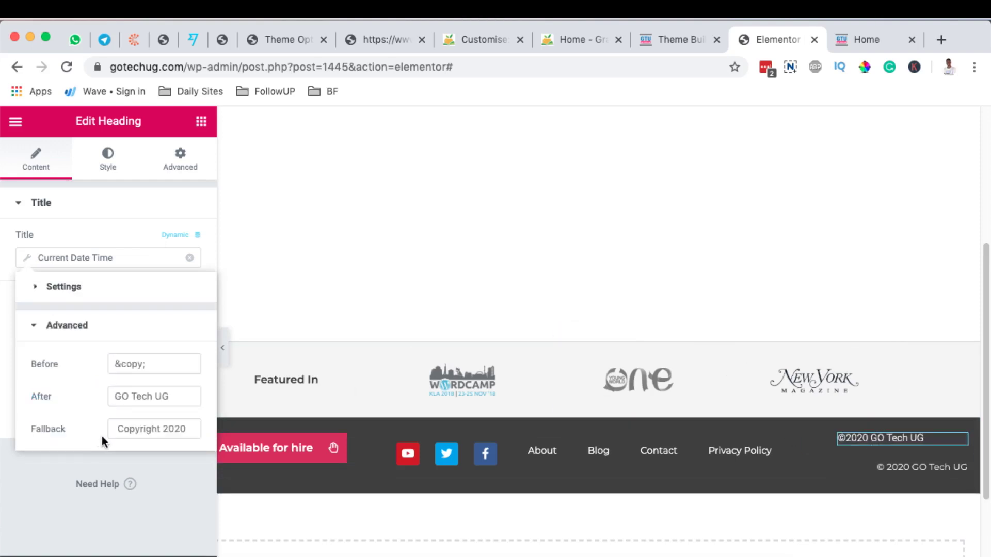
click(161, 368)
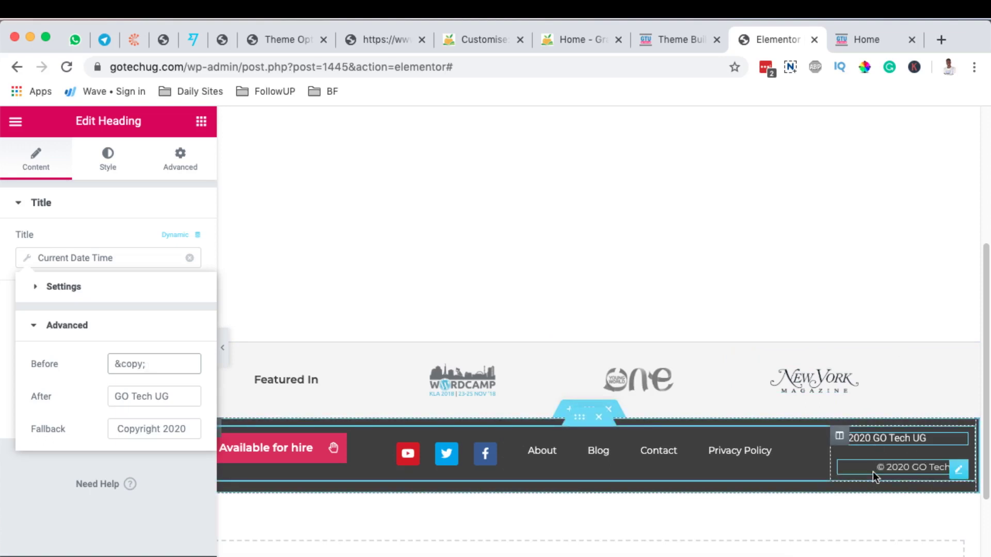
Right-align the dynamic copyright heading and set its font family to Montserrat.
click(980, 446)
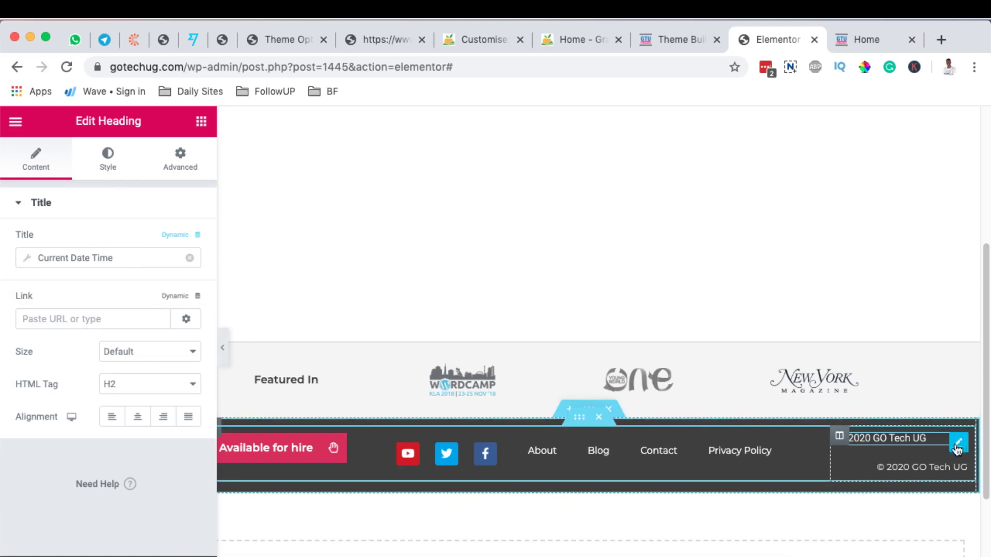
click(162, 418)
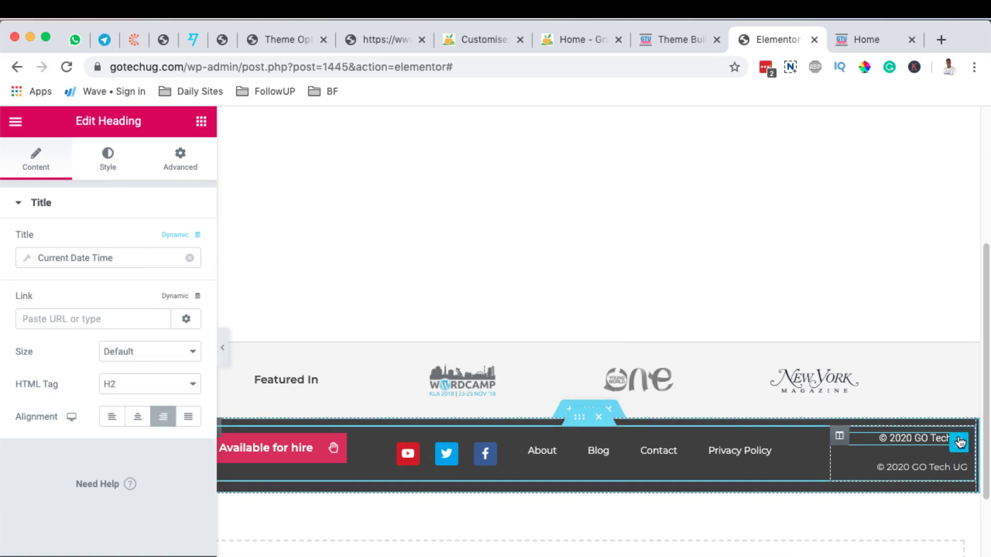
click(108, 157)
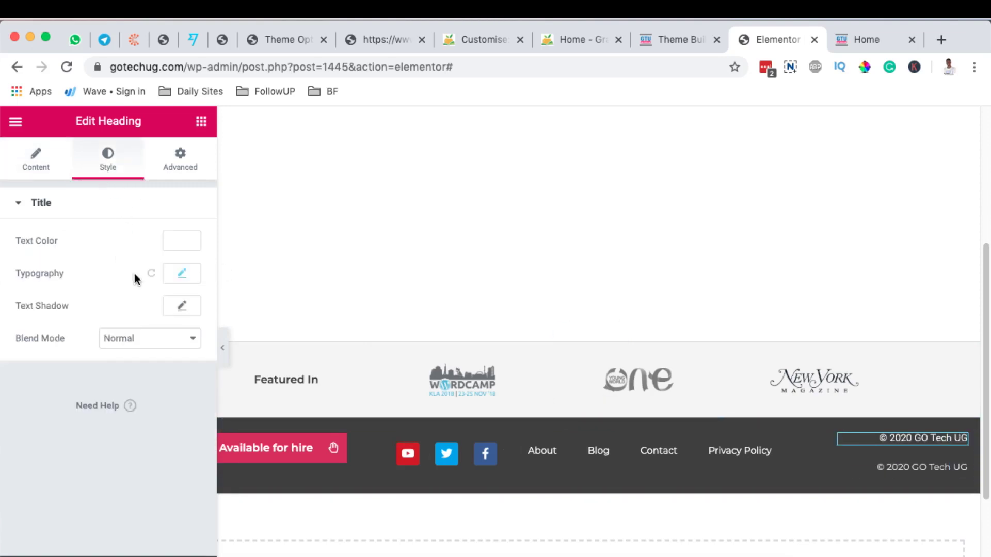
click(182, 274)
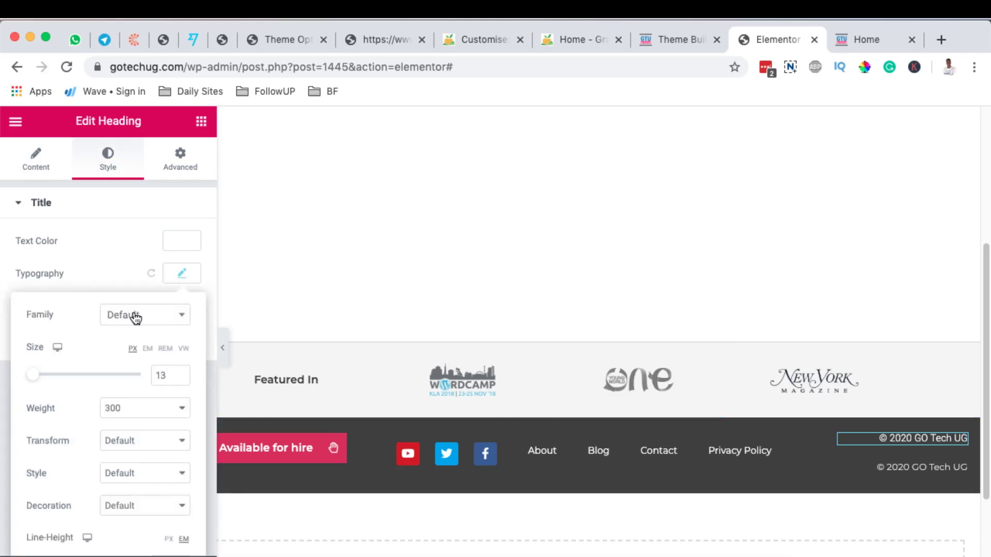
click(115, 324)
text(mont)
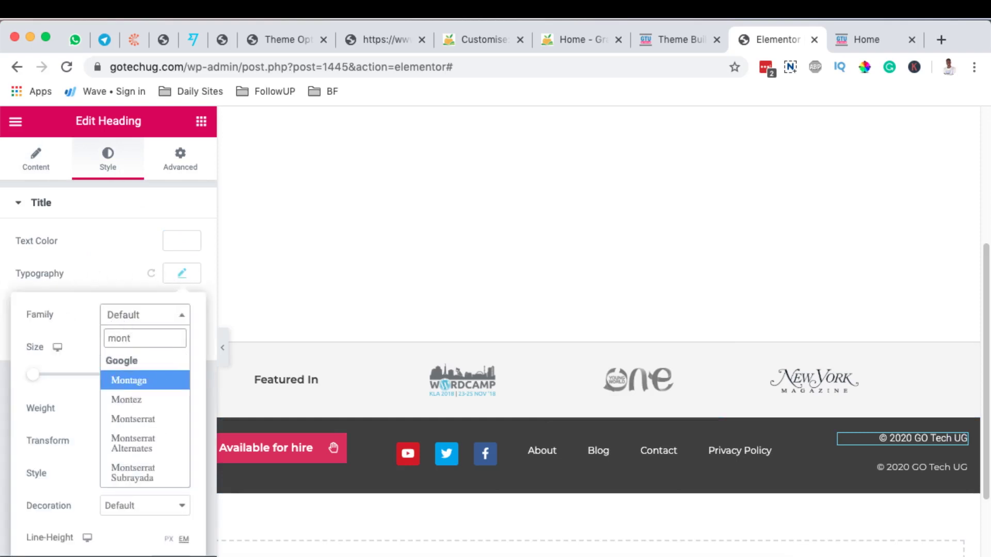
click(131, 419)
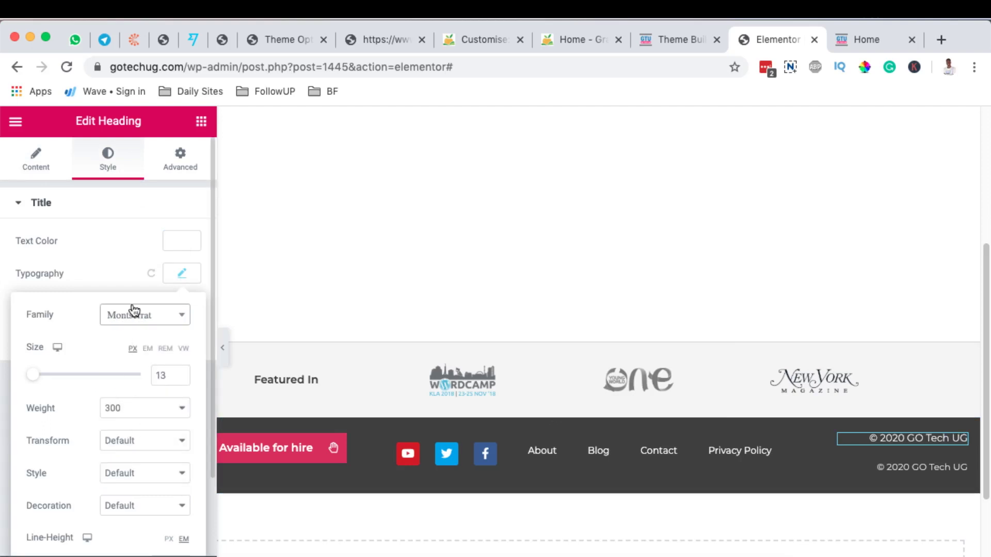
click(177, 281)
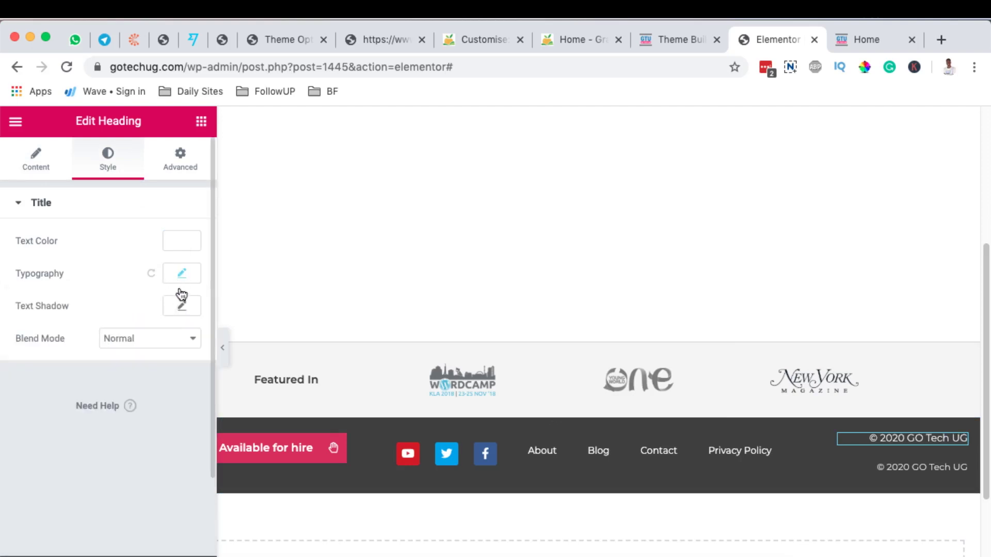
Reduce the heading's font size to 12 px.
click(181, 278)
click(162, 375)
text(12)
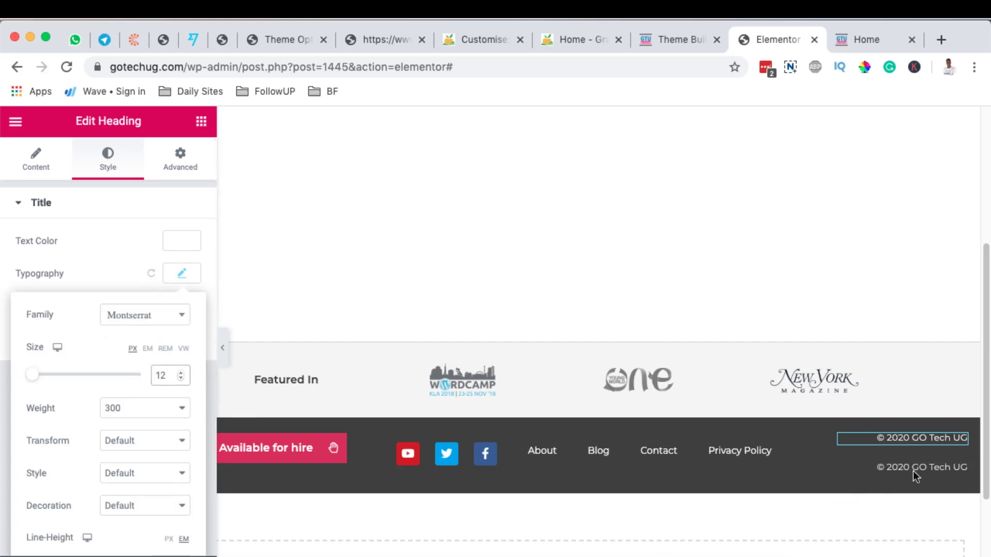
Delete the static copyright heading below the dynamic one and update the footer template.
right_click(958, 472)
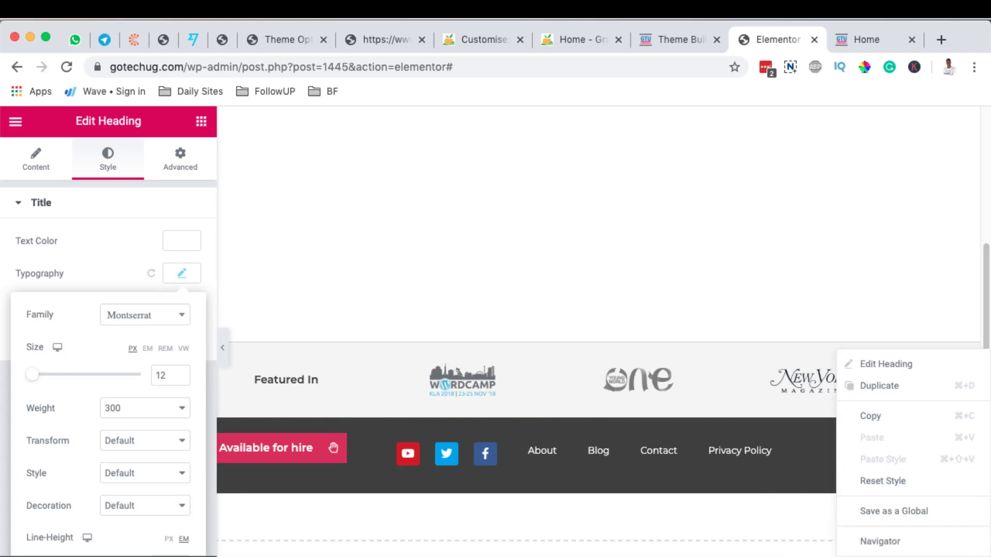
click(620, 422)
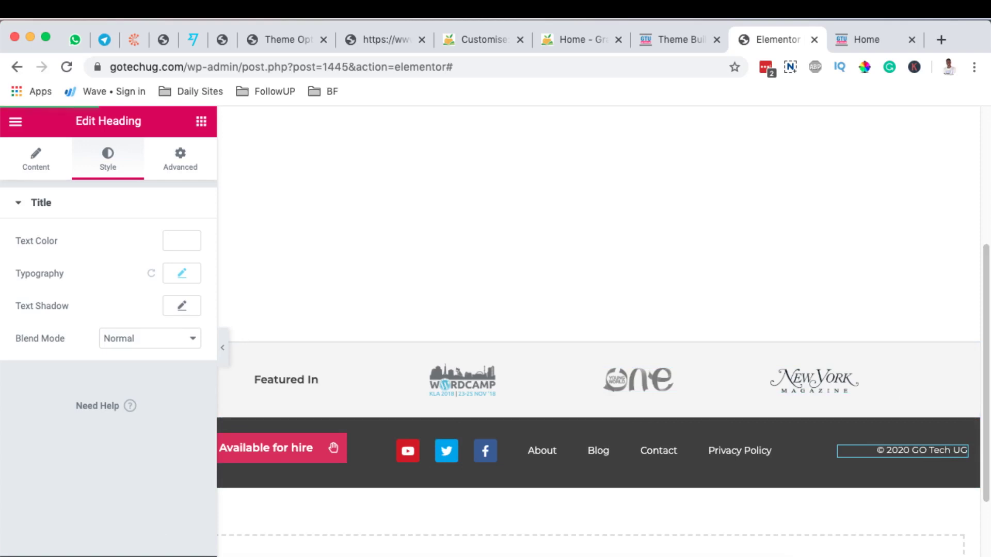
Reload the live home page and check the footer's copyright line and the Elementor Case Study section's Last Updated date.
click(855, 41)
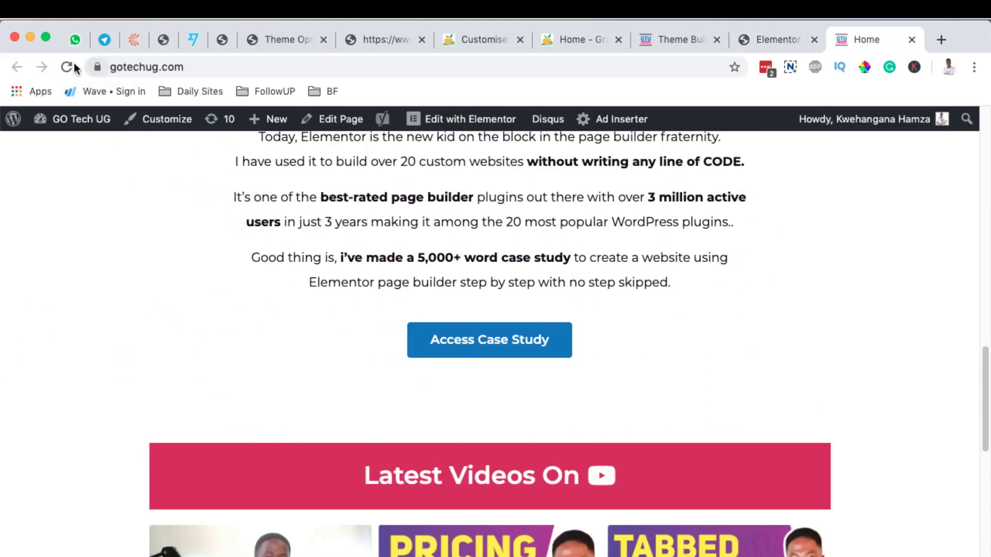
click(67, 66)
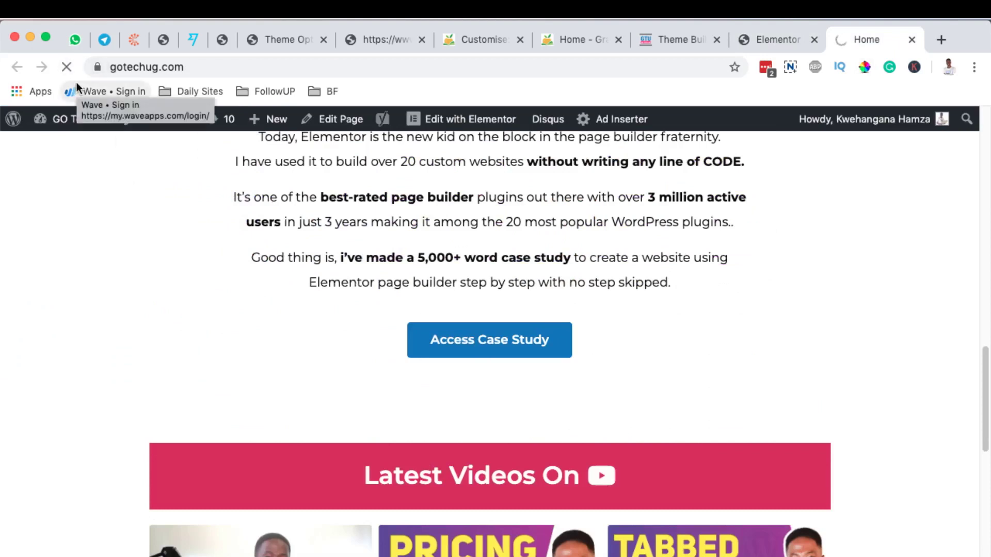
scroll(270, 347, down, 10)
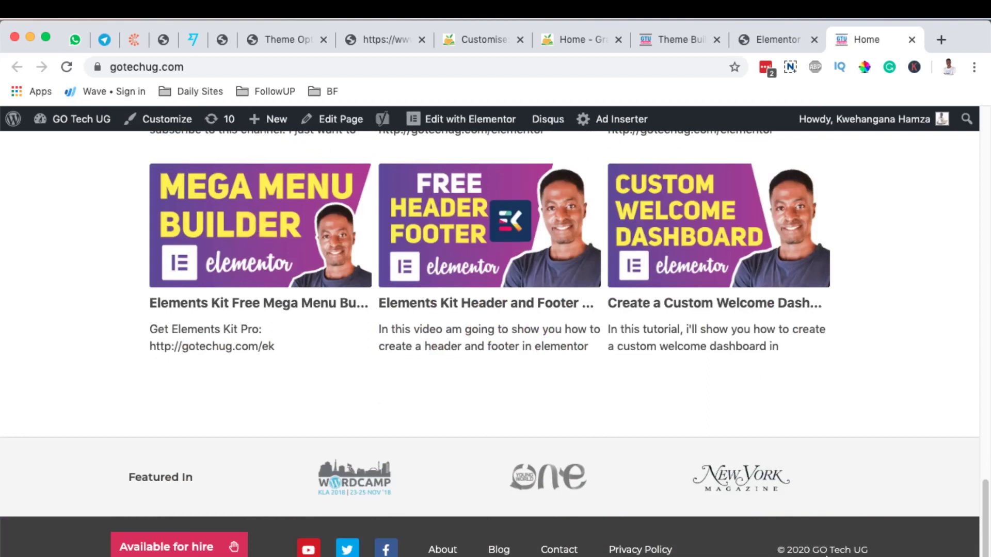
scroll(821, 387, up, 10)
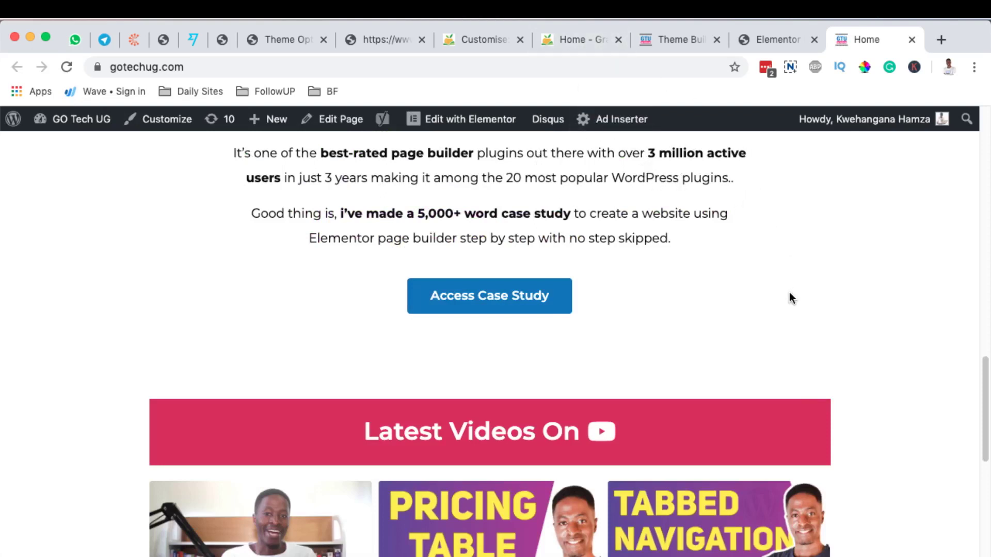
scroll(790, 275, up, 6)
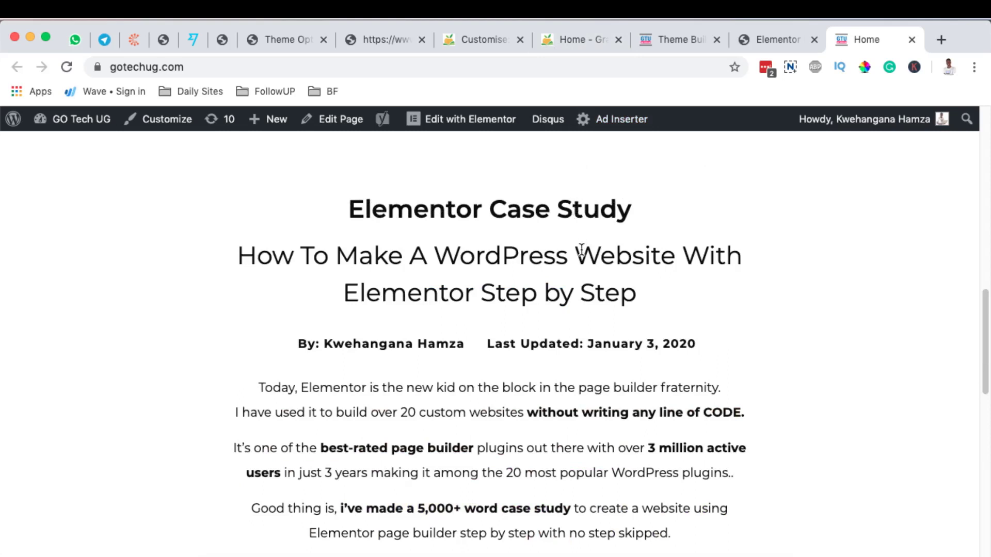
scroll(582, 255, up, 1)
scroll(673, 297, down, 1)
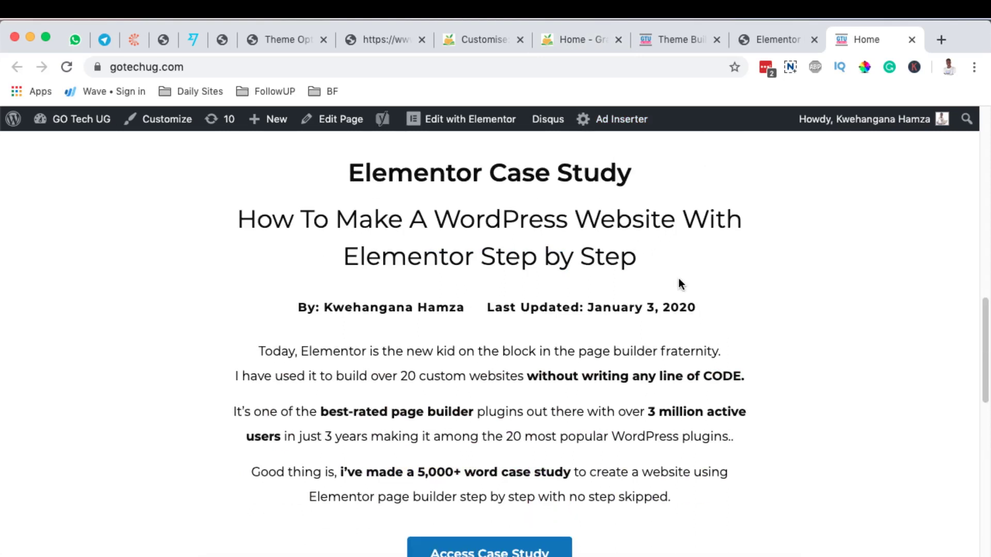